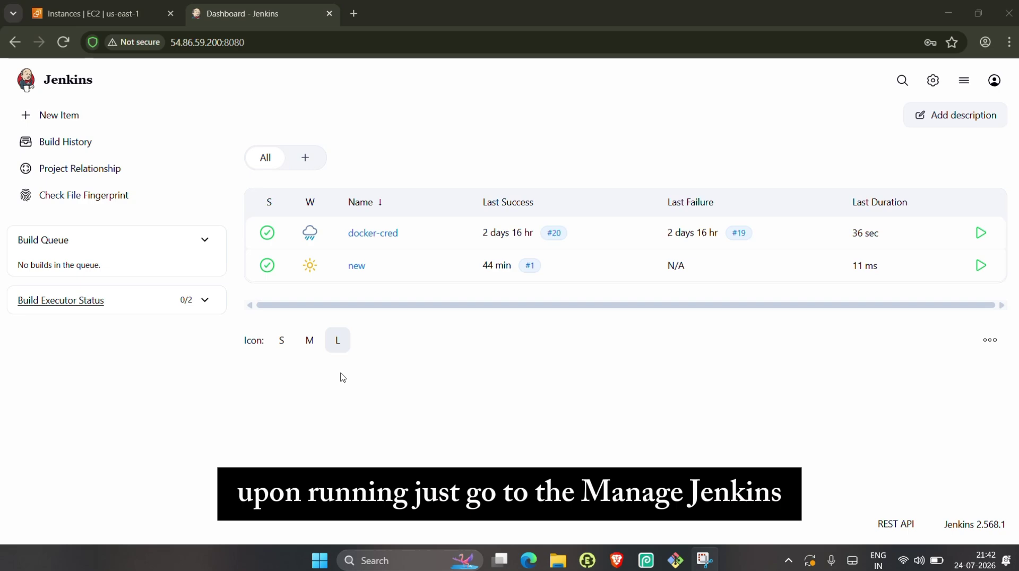
# - Open the available plugins in Jenkins' plugin manager and search them for "thin"
pyautogui.click(934, 81)
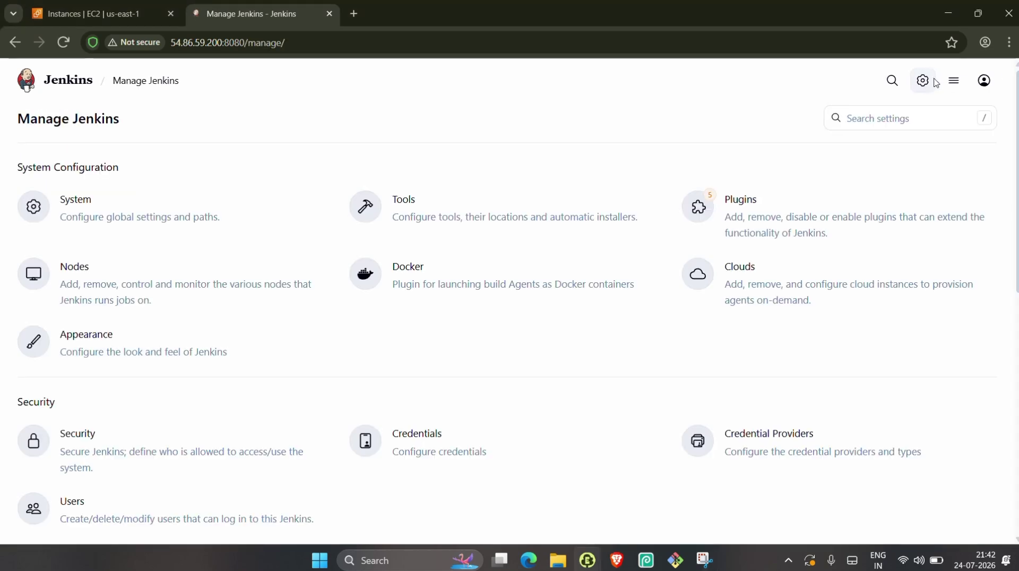
pyautogui.click(760, 212)
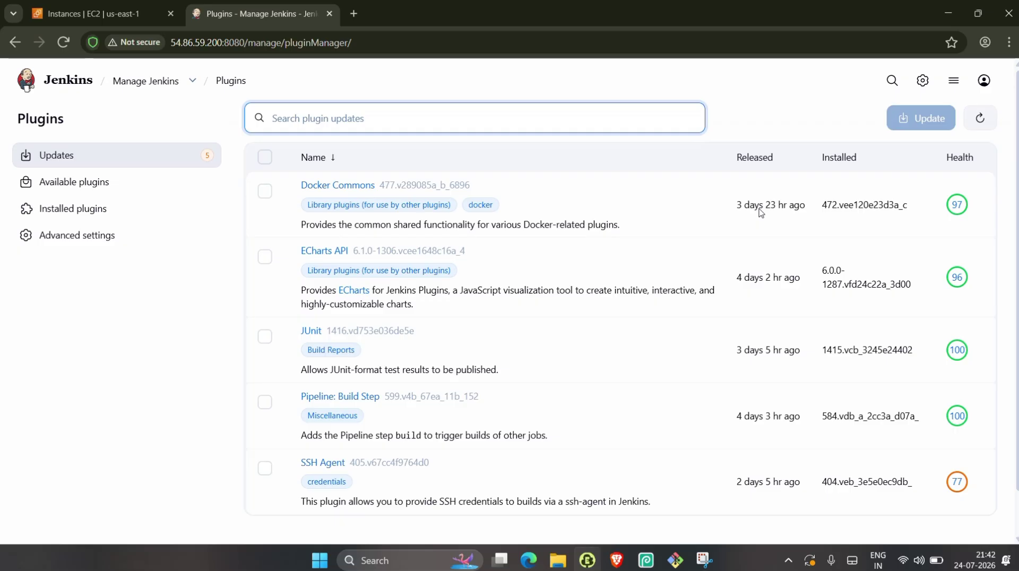
pyautogui.click(149, 192)
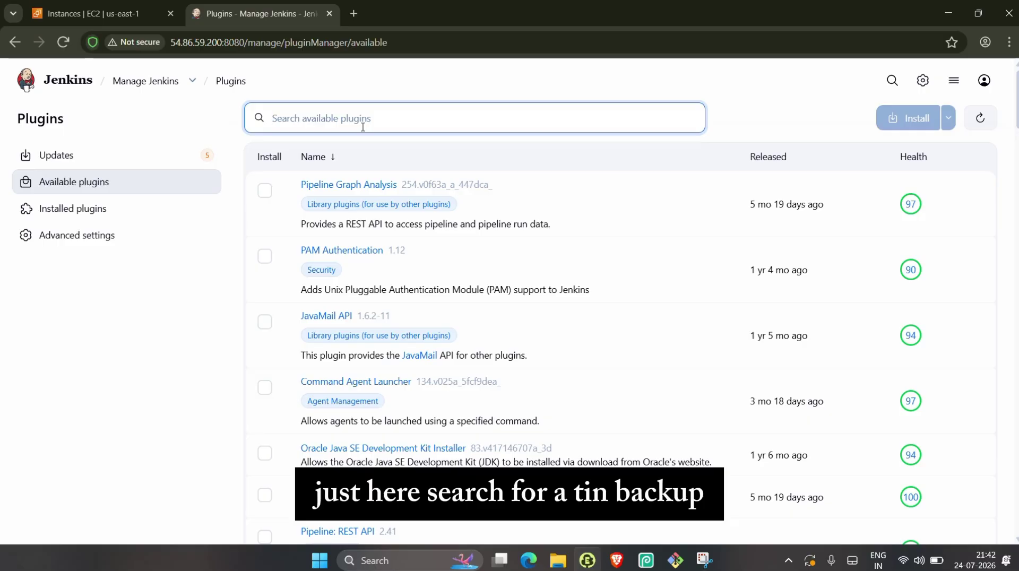
pyautogui.write('ti')
pyautogui.write('in')
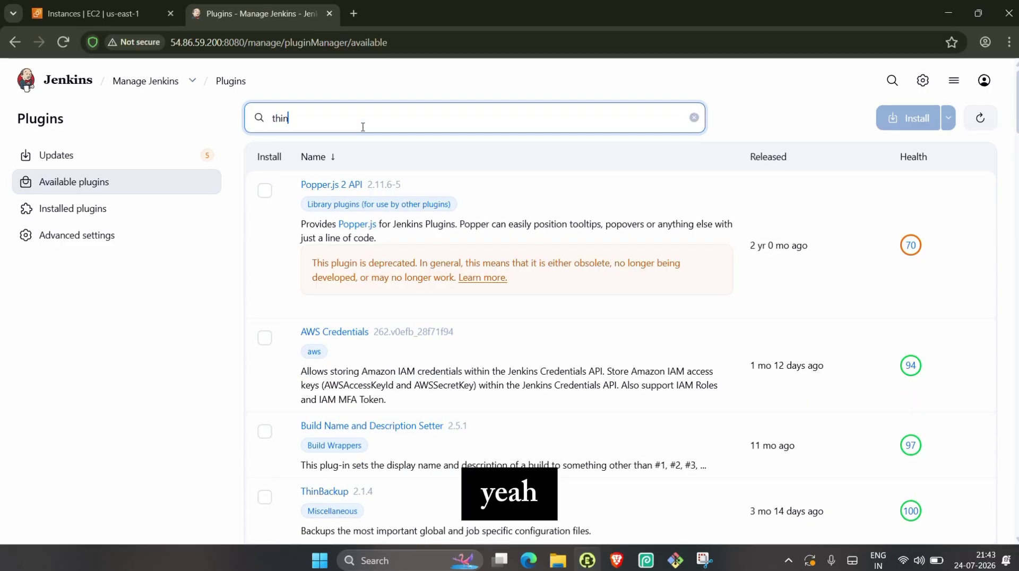
# - Install the ThinBackup plugin and go back to the Jenkins dashboard once the download completes
pyautogui.scroll(-1, 428, 365)
pyautogui.scroll(-1, 428, 366)
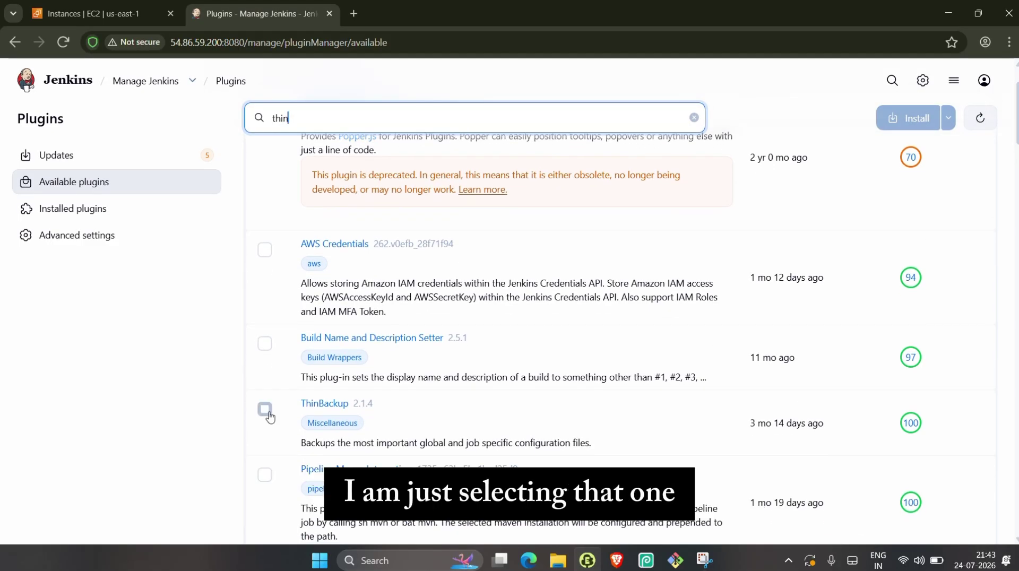
pyautogui.click(270, 412)
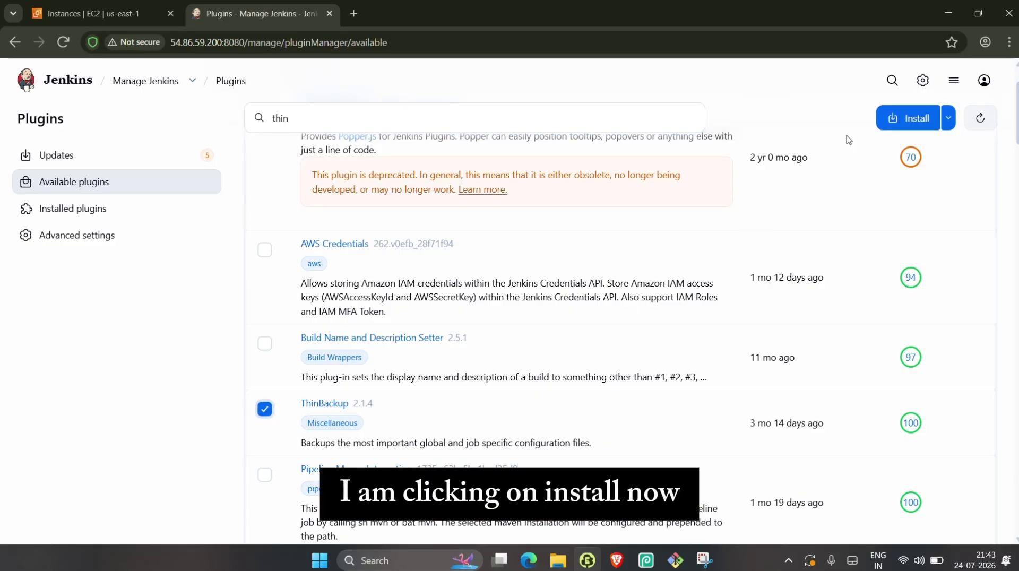
pyautogui.click(921, 118)
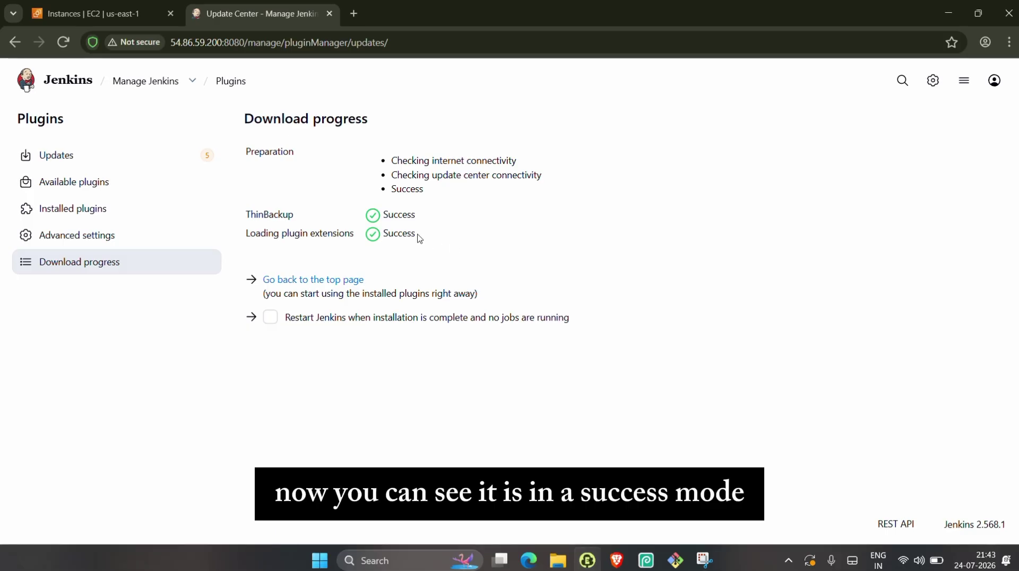
pyautogui.moveTo(418, 235); pyautogui.dragTo(377, 240)
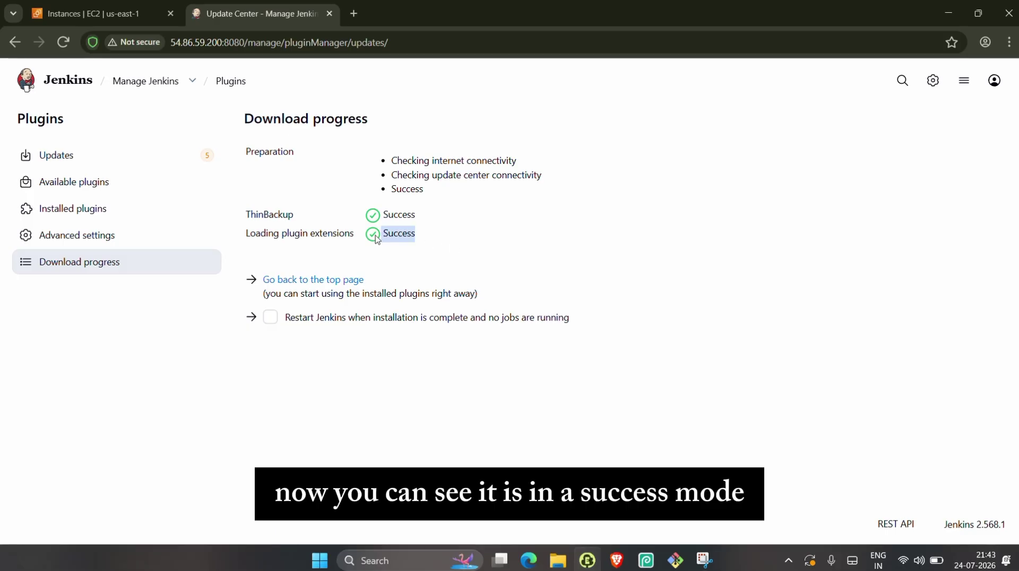
pyautogui.click(312, 281)
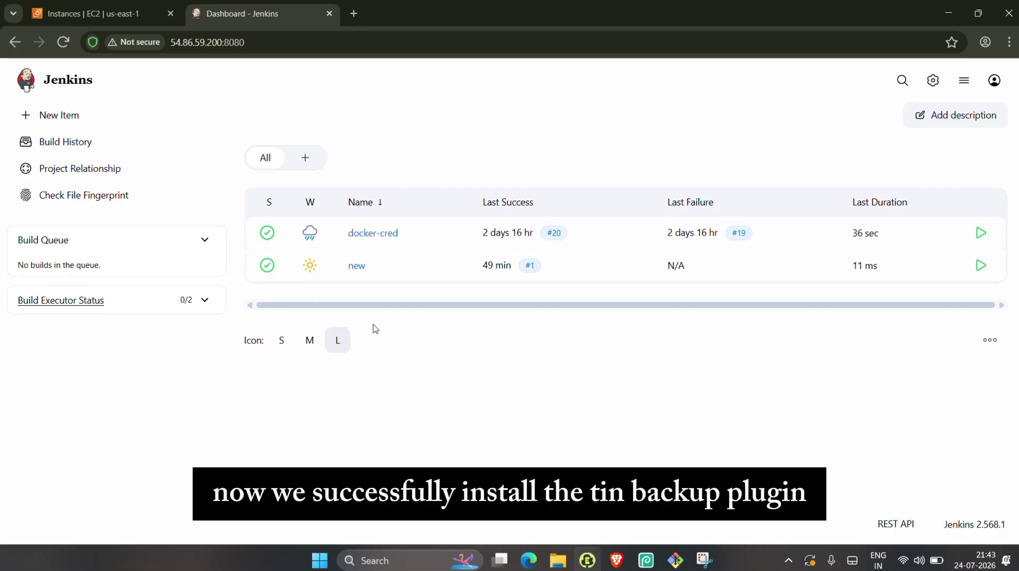
# - Open the System page for global settings and paths in Manage Jenkins
pyautogui.click(932, 85)
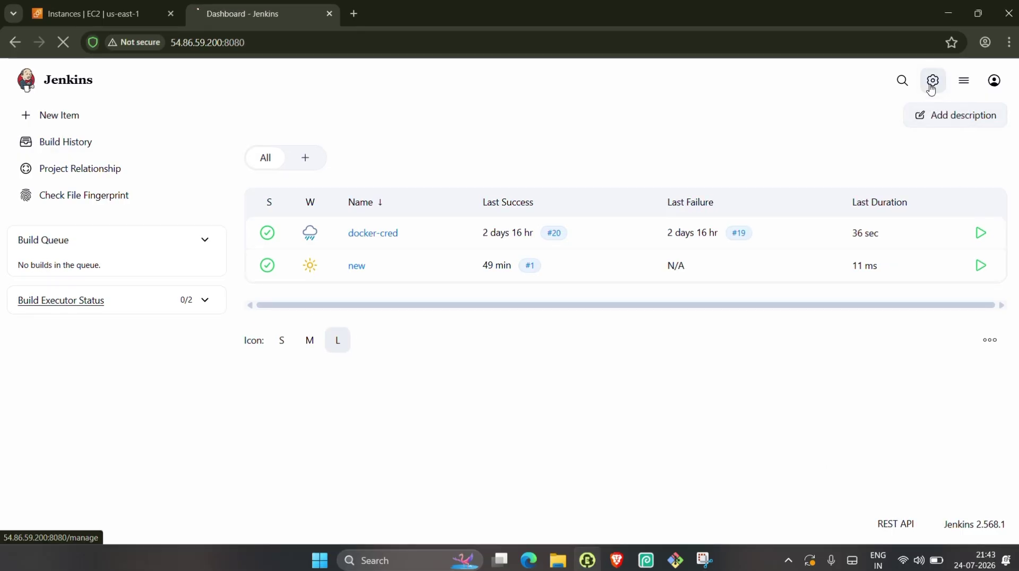
pyautogui.scroll(-10, 555, 229)
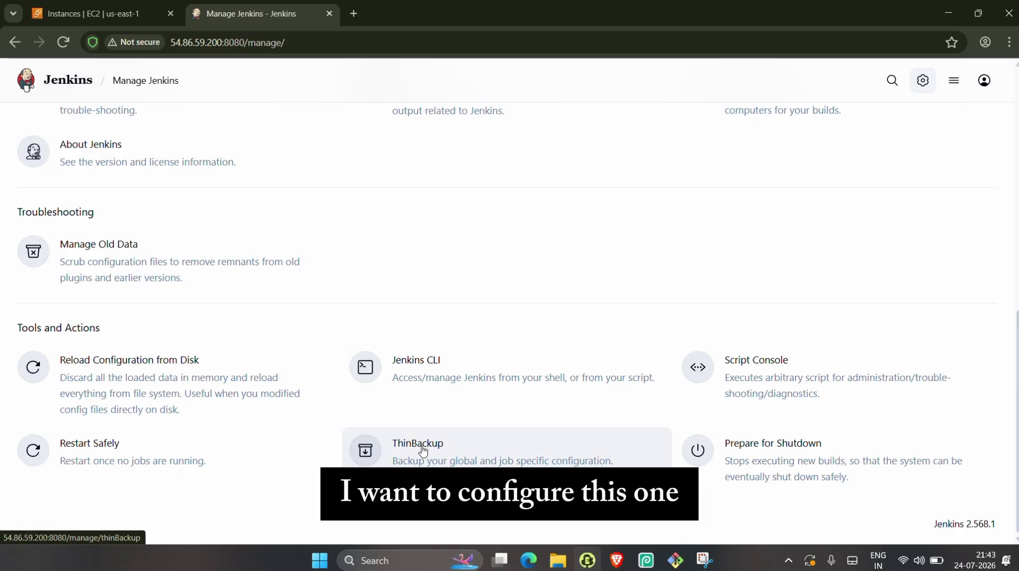
pyautogui.scroll(10, 423, 451)
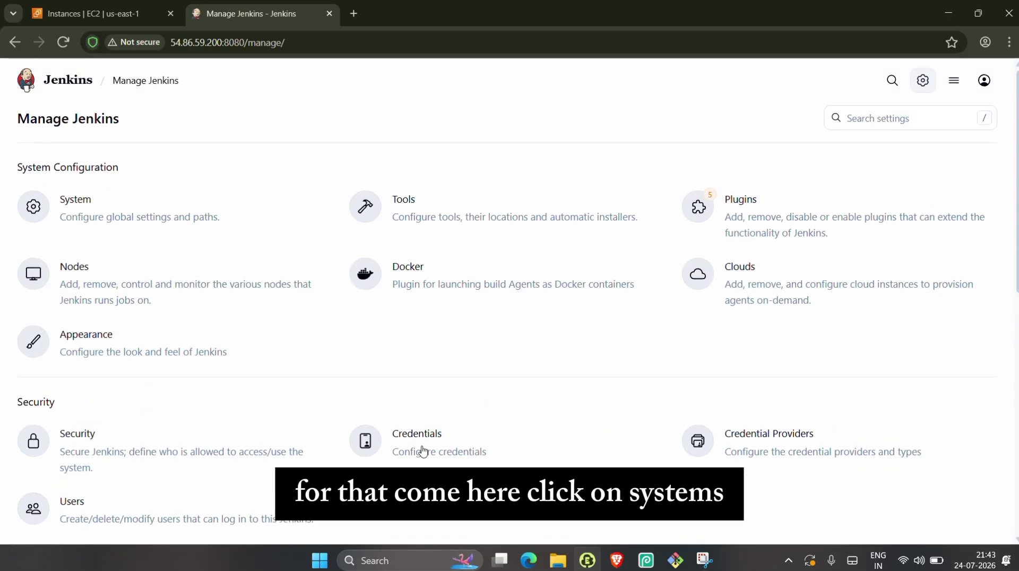
pyautogui.click(182, 214)
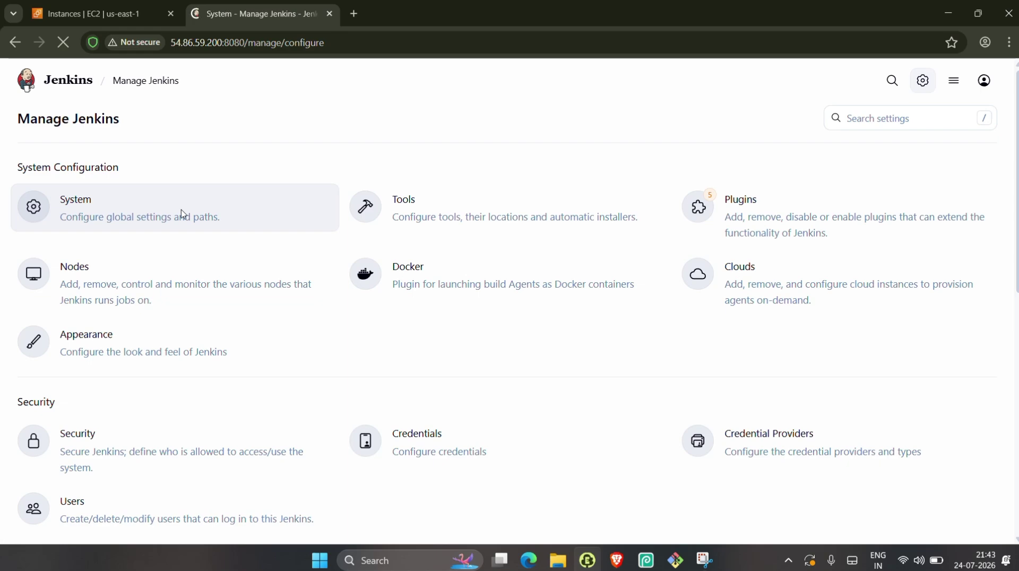
# - Go to the ThinBackup Configuration section of the system settings and place the cursor in its backup directory
pyautogui.scroll(-6, 261, 212)
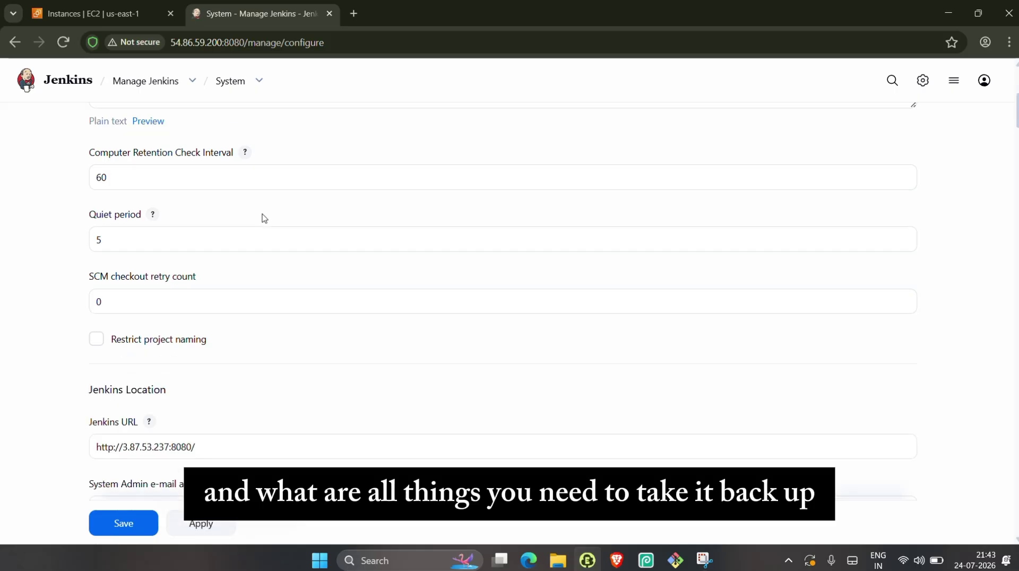
pyautogui.scroll(-3, 264, 219)
pyautogui.scroll(-9, 266, 220)
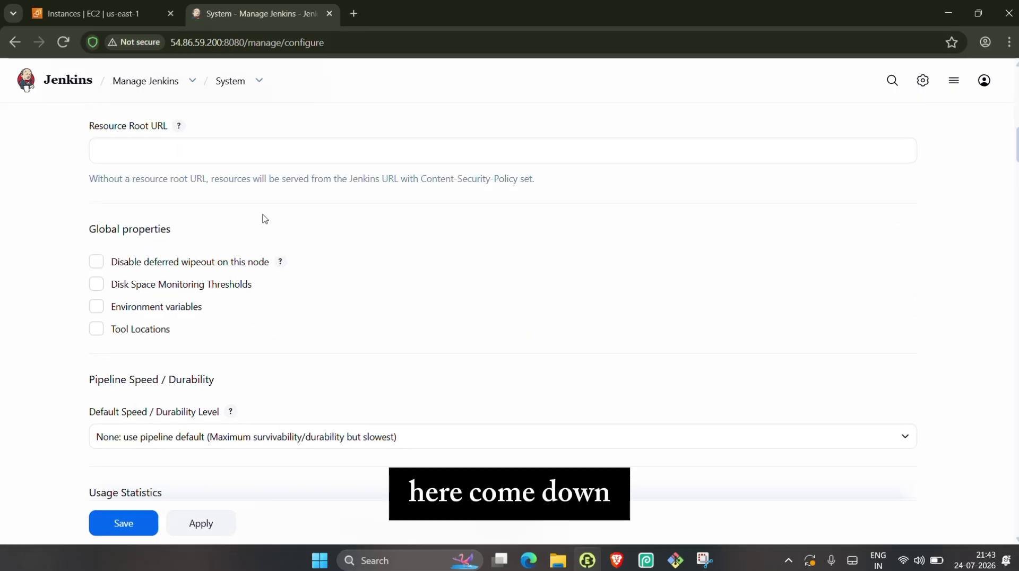
pyautogui.scroll(-6, 264, 219)
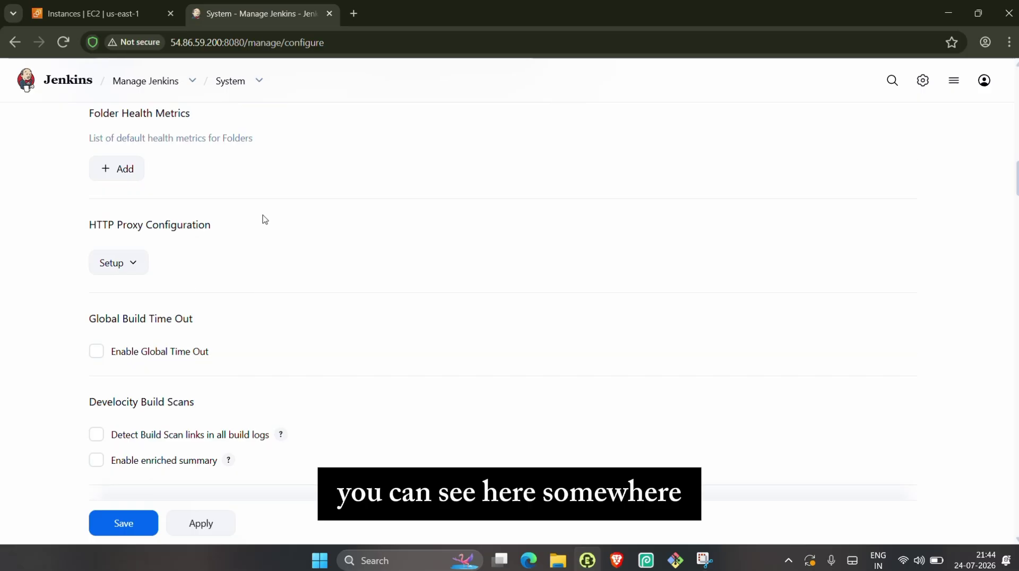
pyautogui.scroll(-12, 265, 219)
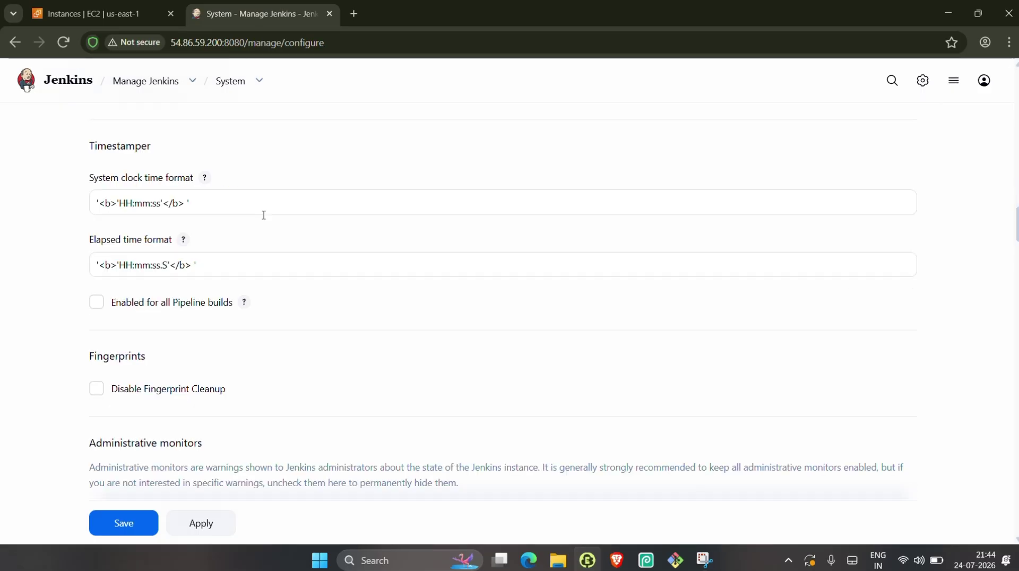
pyautogui.scroll(-12, 264, 215)
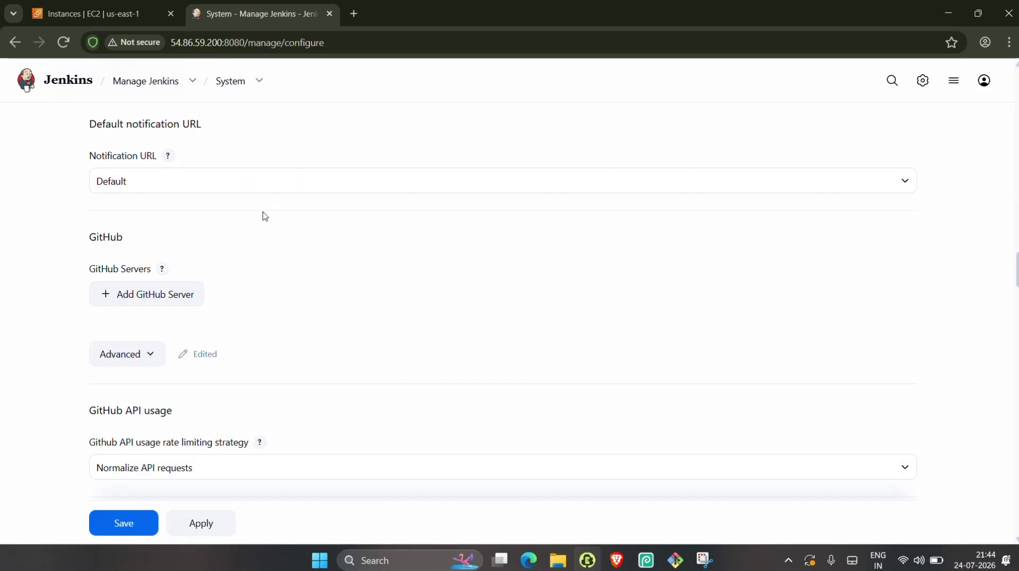
pyautogui.scroll(-6, 265, 216)
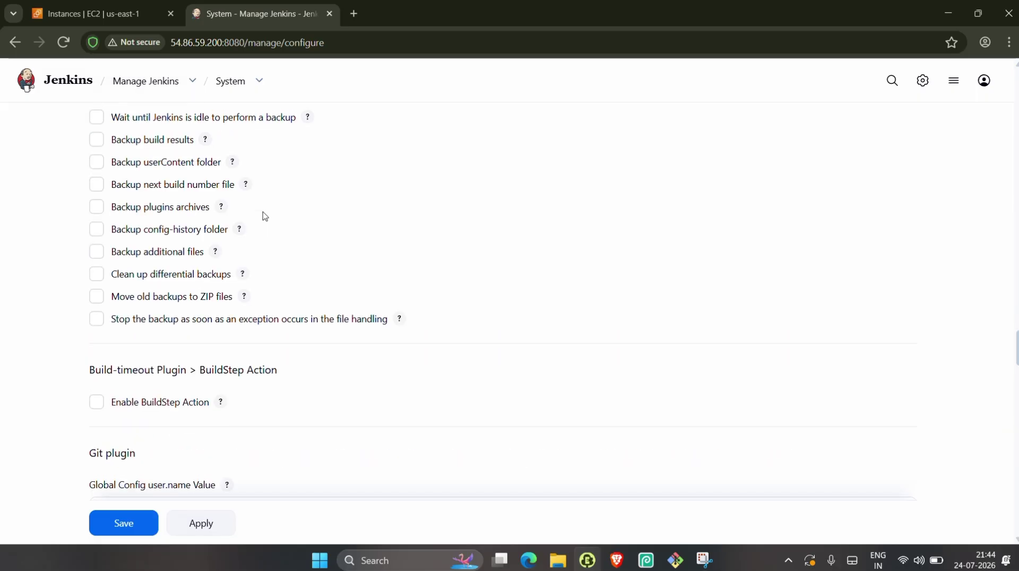
pyautogui.scroll(6, 265, 216)
pyautogui.scroll(3, 264, 212)
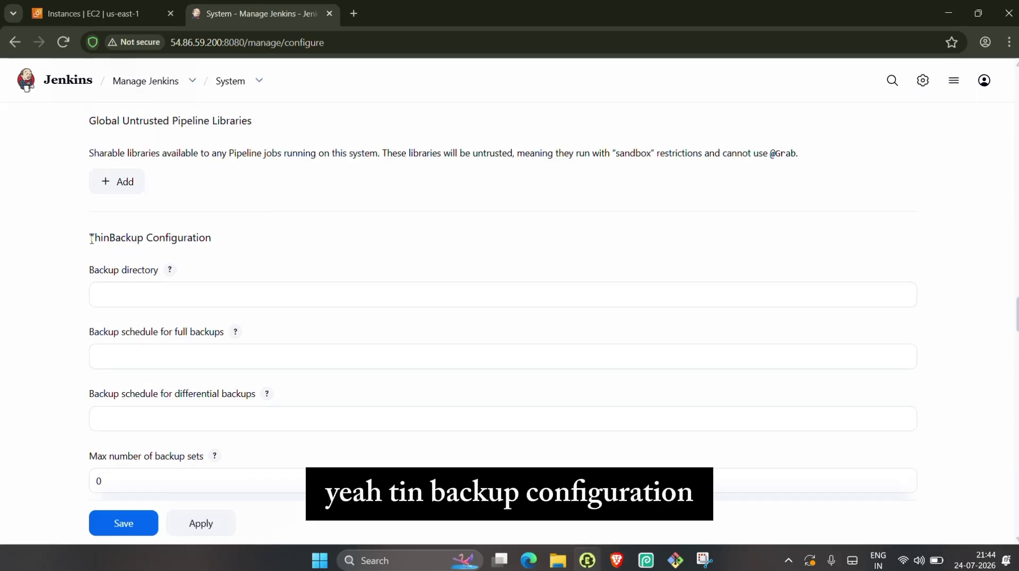
pyautogui.moveTo(85, 233); pyautogui.dragTo(222, 245)
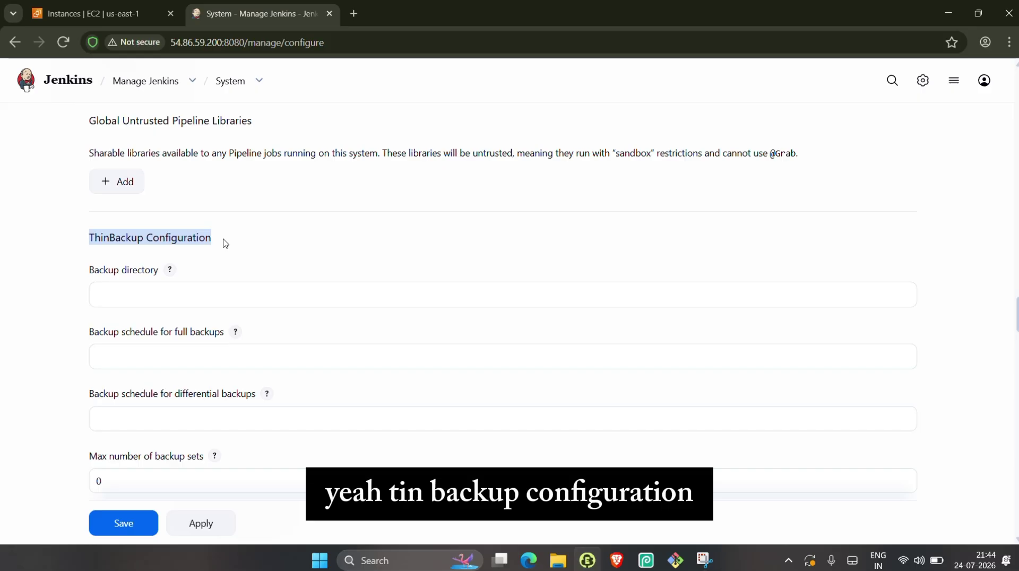
pyautogui.scroll(-1, 223, 241)
pyautogui.click(98, 252)
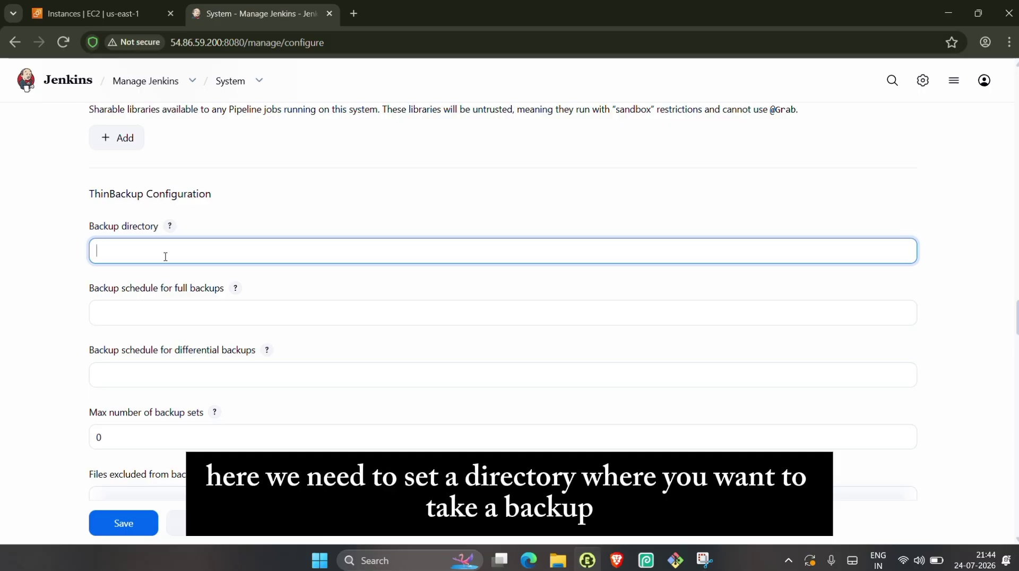
# - Switch to the Jenkins server's terminal and print the current working directory with pwd
pyautogui.hotkey('alt', 'Tab')
pyautogui.hotkey('alt', 'Tab')
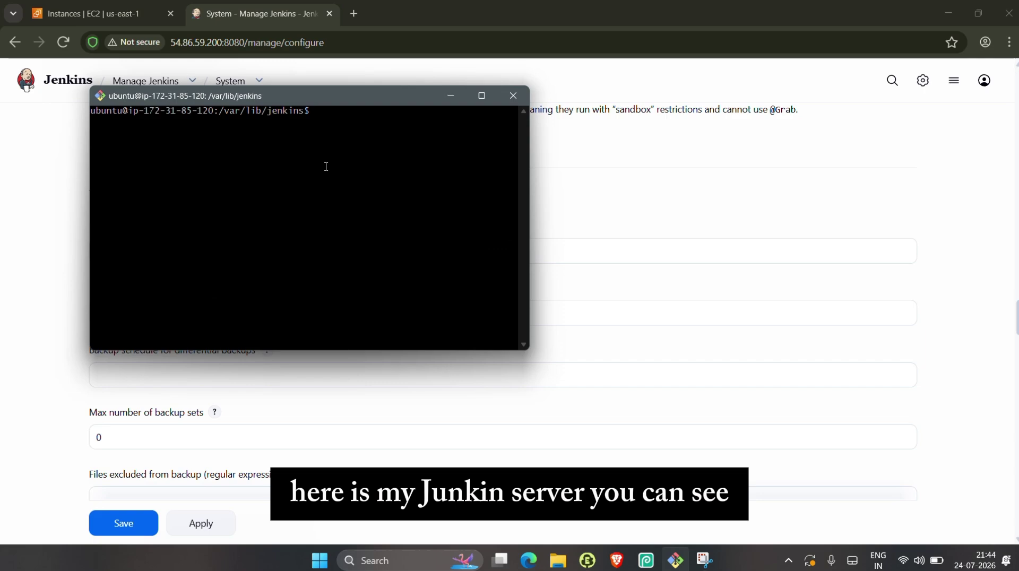
pyautogui.write('pwd')
pyautogui.press('Return')
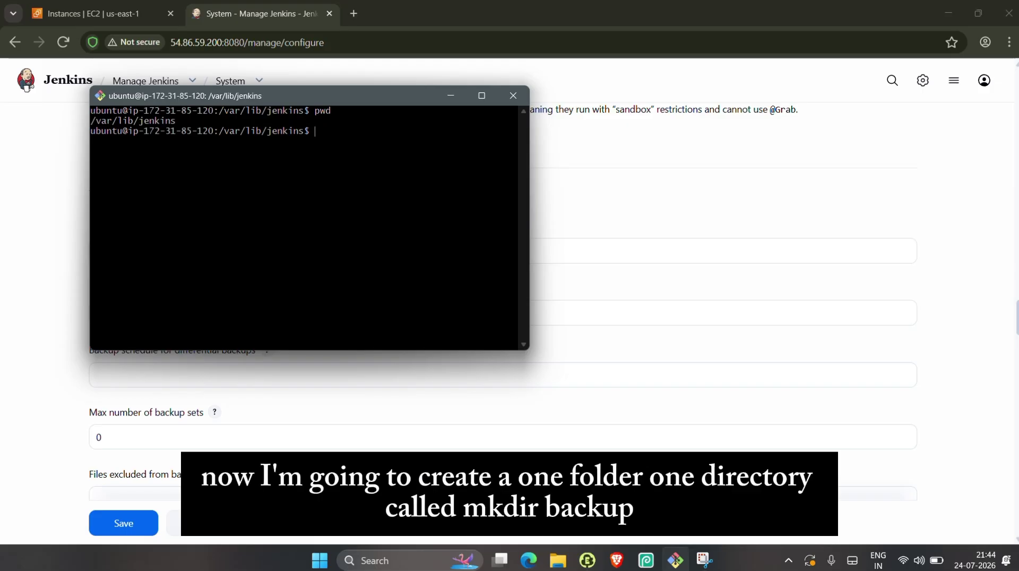
# - Create a directory named Backup in /var/lib/jenkins, running mkdir with sudo
pyautogui.write('mkdir Backup')
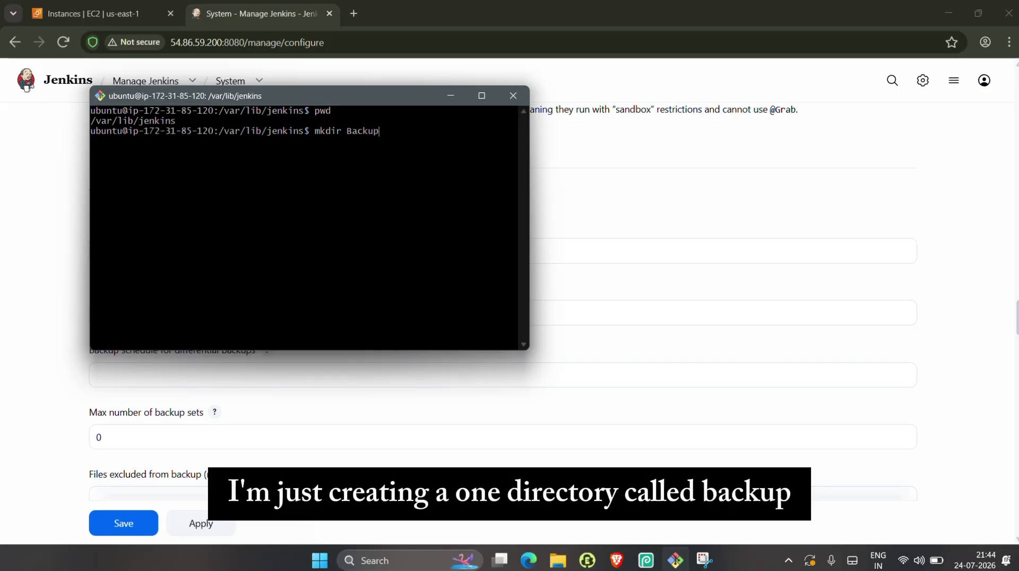
pyautogui.press('Return')
pyautogui.press('Up')
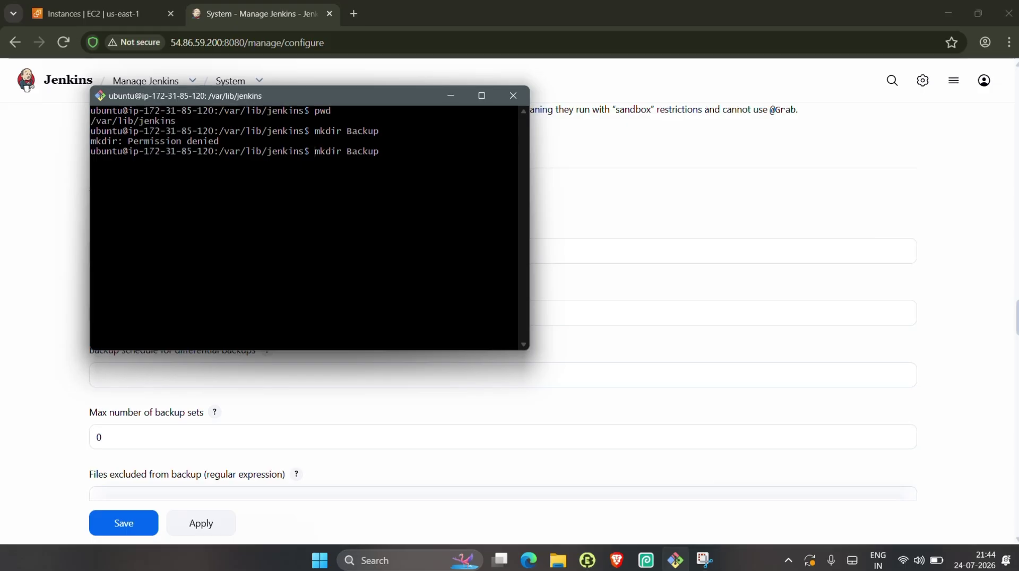
pyautogui.write('sudo')
pyautogui.press('Return')
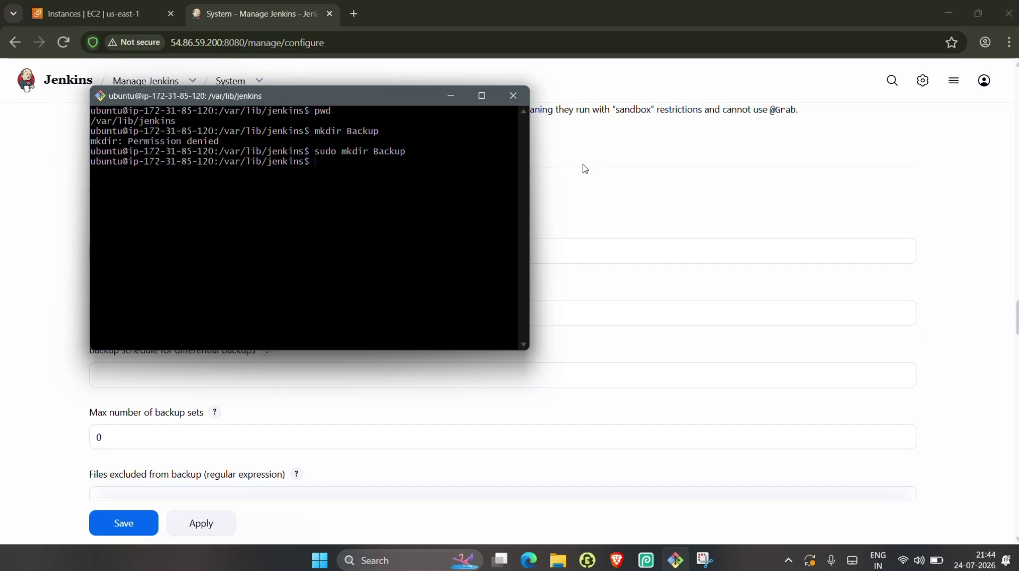
# - Change into the Backup directory and print its full path with pwd
pyautogui.write('cd ')
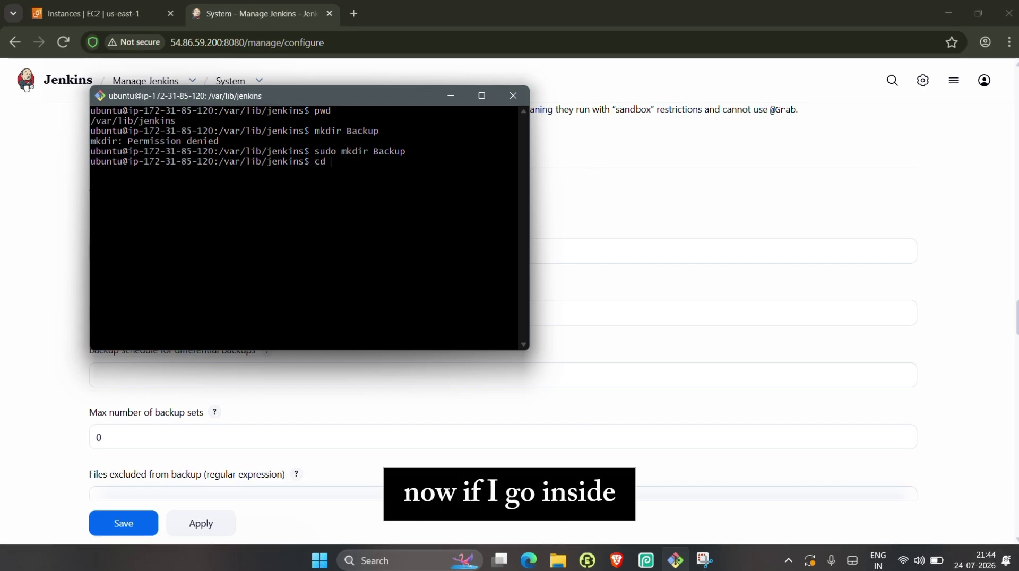
pyautogui.write('Backup/')
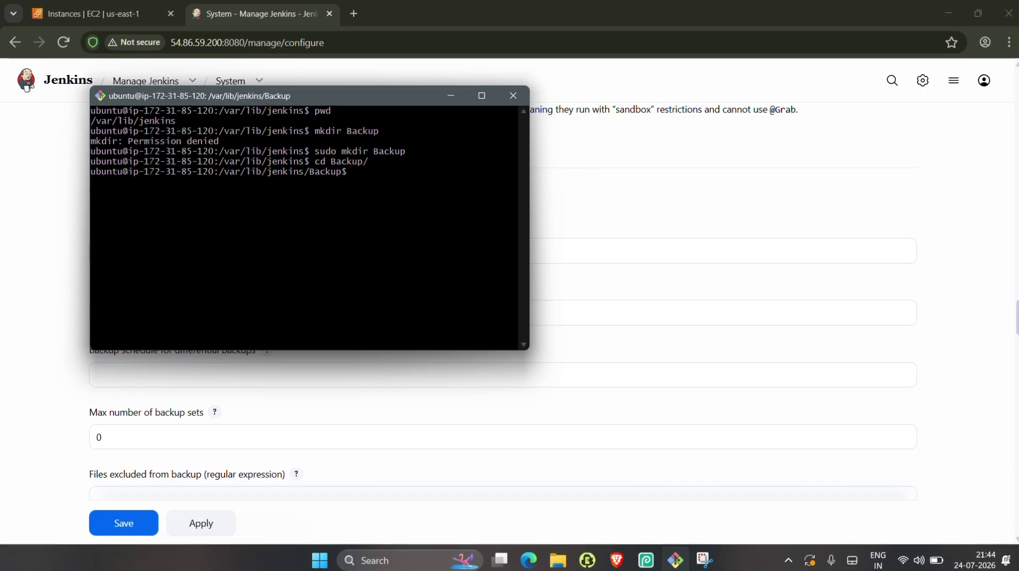
pyautogui.write('pwd')
pyautogui.press('Return')
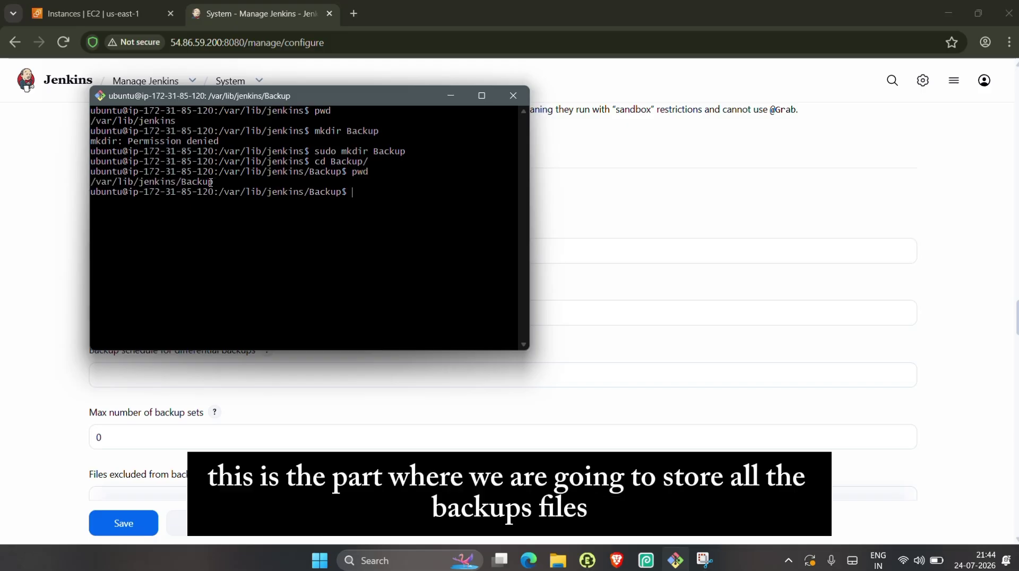
# - Copy the printed path from the terminal and set ThinBackup's backup directory in Jenkins to /var/lib/jenkins/Backup
pyautogui.moveTo(210, 183); pyautogui.dragTo(97, 185)
pyautogui.click(97, 185)
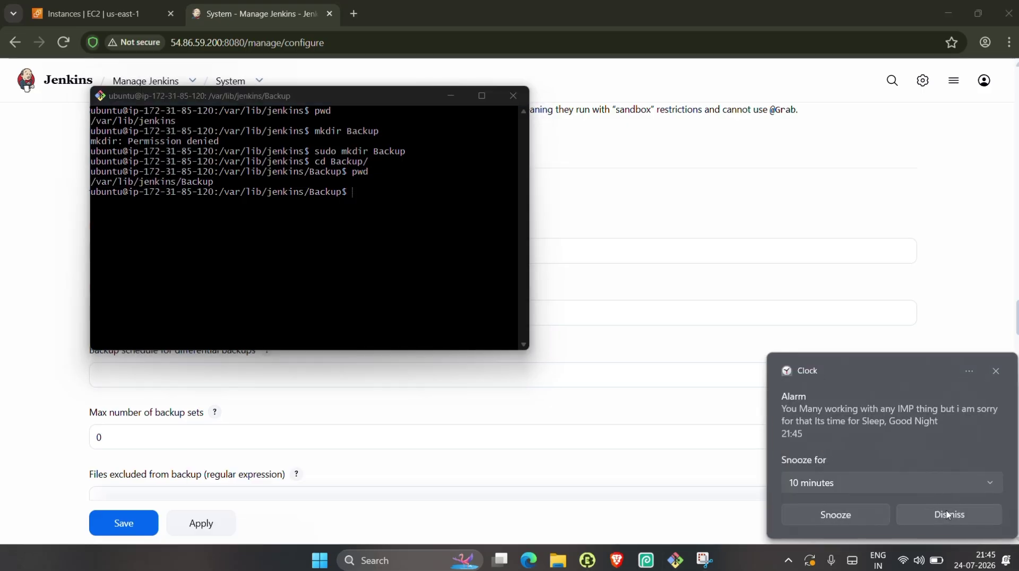
pyautogui.click(210, 182)
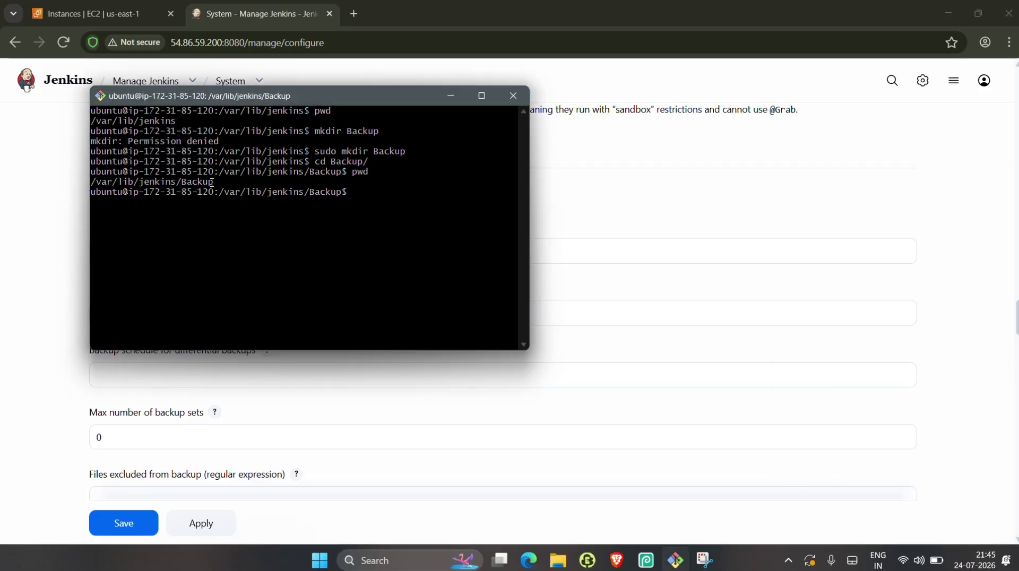
pyautogui.moveTo(212, 182); pyautogui.dragTo(86, 182)
pyautogui.hotkey('ctrl', 'c')
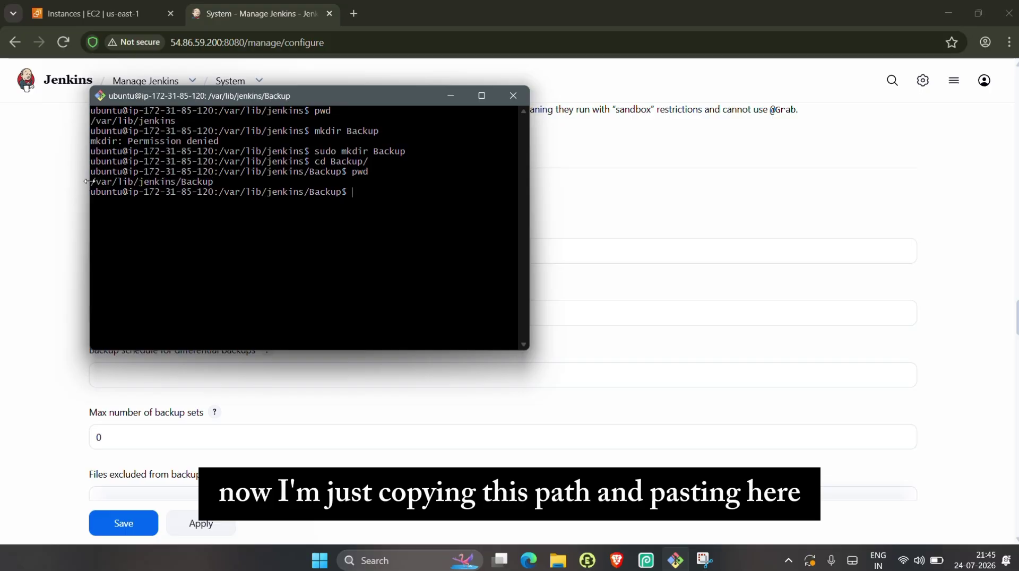
pyautogui.click(727, 303)
pyautogui.click(234, 251)
pyautogui.hotkey('ctrl', 'v')
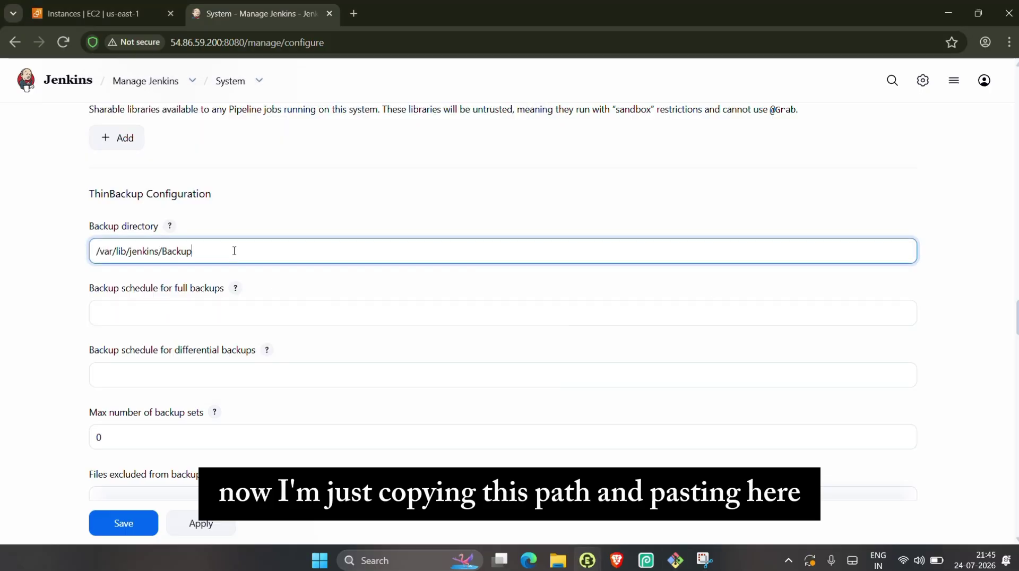
pyautogui.scroll(-1, 120, 248)
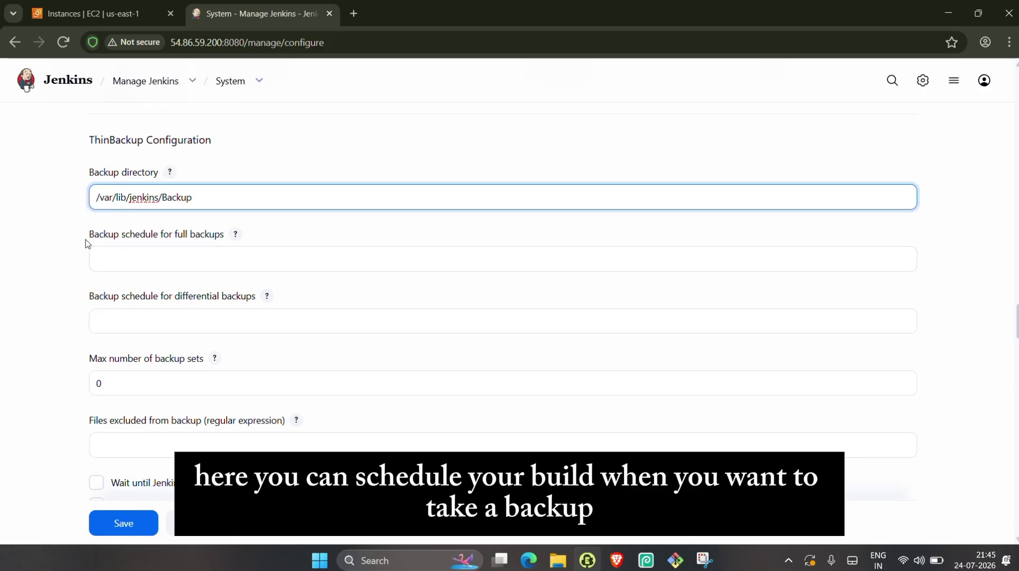
# - Check the validation of the backup directory path in the ThinBackup configuration
pyautogui.moveTo(88, 244); pyautogui.dragTo(211, 256)
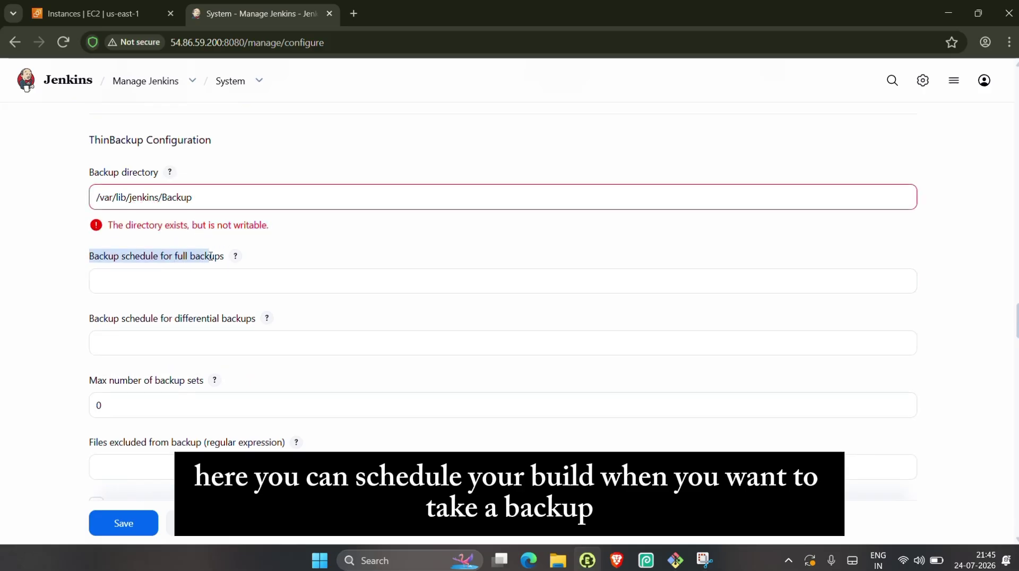
pyautogui.click(262, 257)
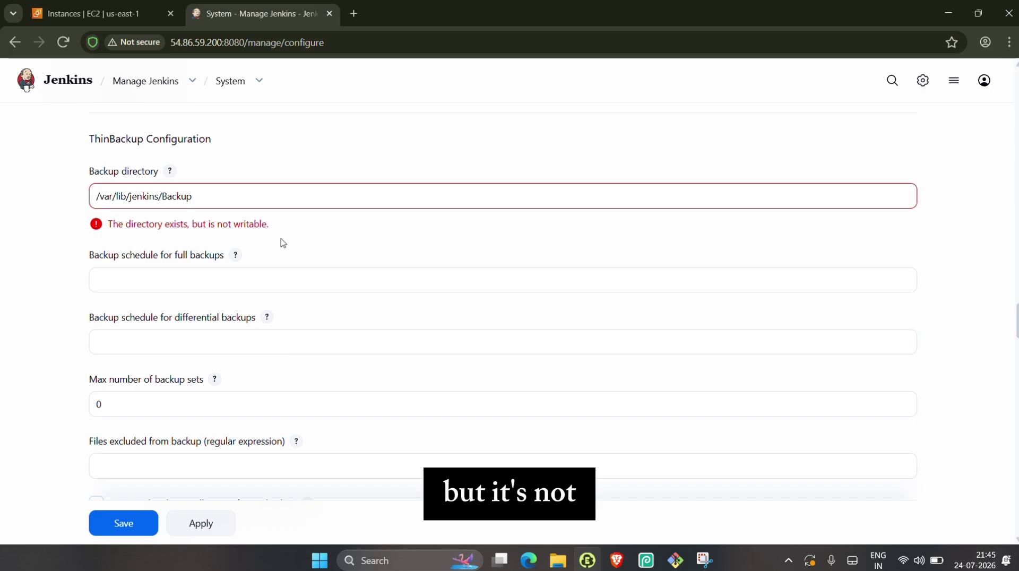
pyautogui.scroll(-1, 283, 242)
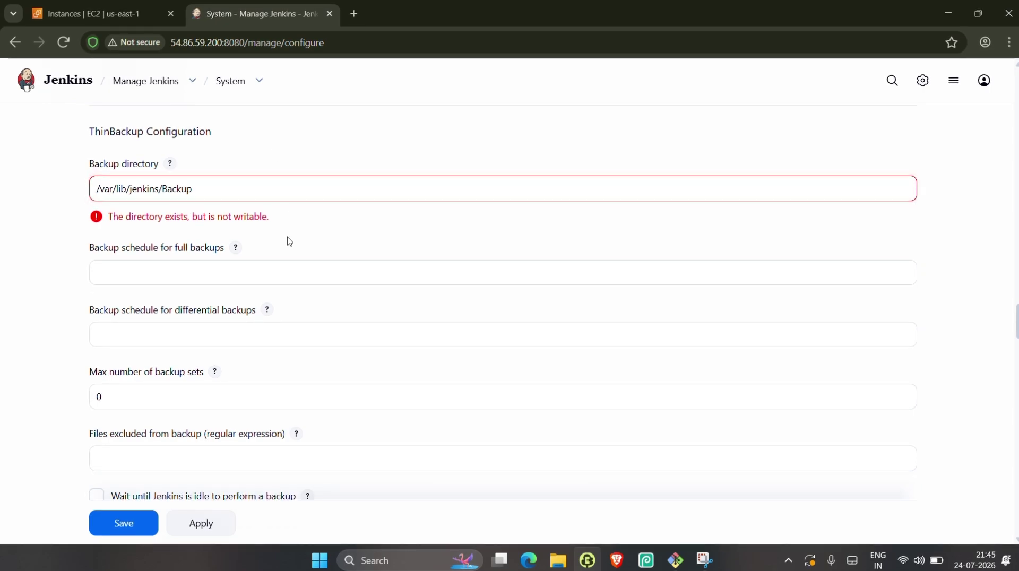
# - Switch to the Jenkins server's terminal and list the Backup directory's contents in long format with ls -l
pyautogui.hotkey('alt', 'Tab')
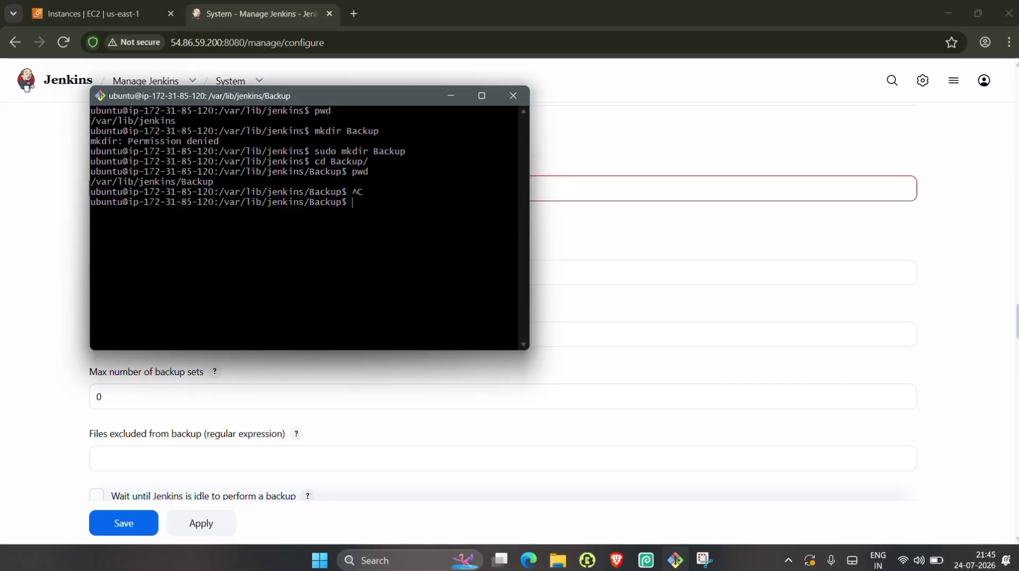
pyautogui.write('ls ')
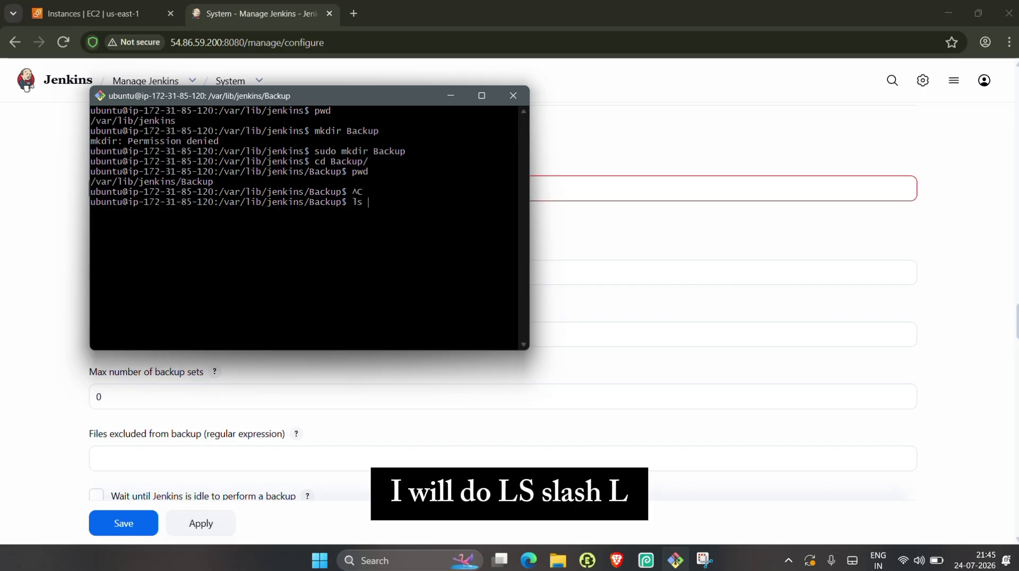
pyautogui.write('-l')
pyautogui.press('Return')
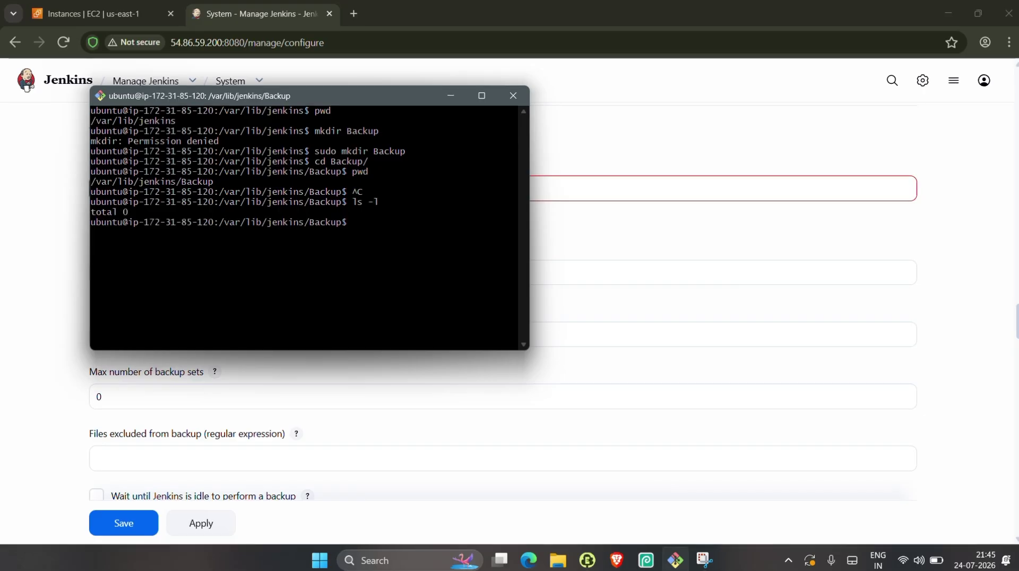
# - Go up to the parent directory with cd .. and list its contents in long format with ls -l
pyautogui.write('cd ..')
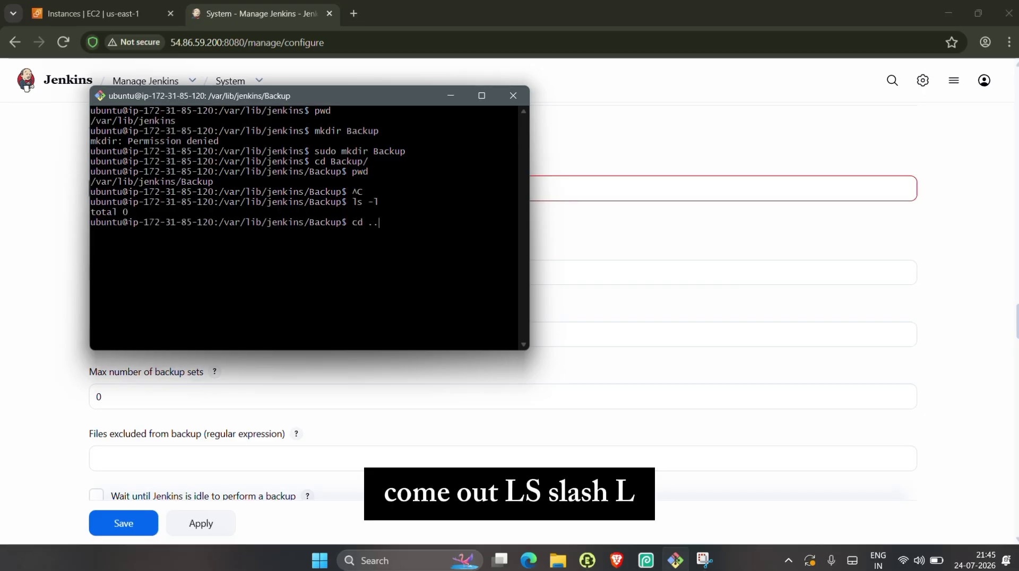
pyautogui.press('Return')
pyautogui.write('ls')
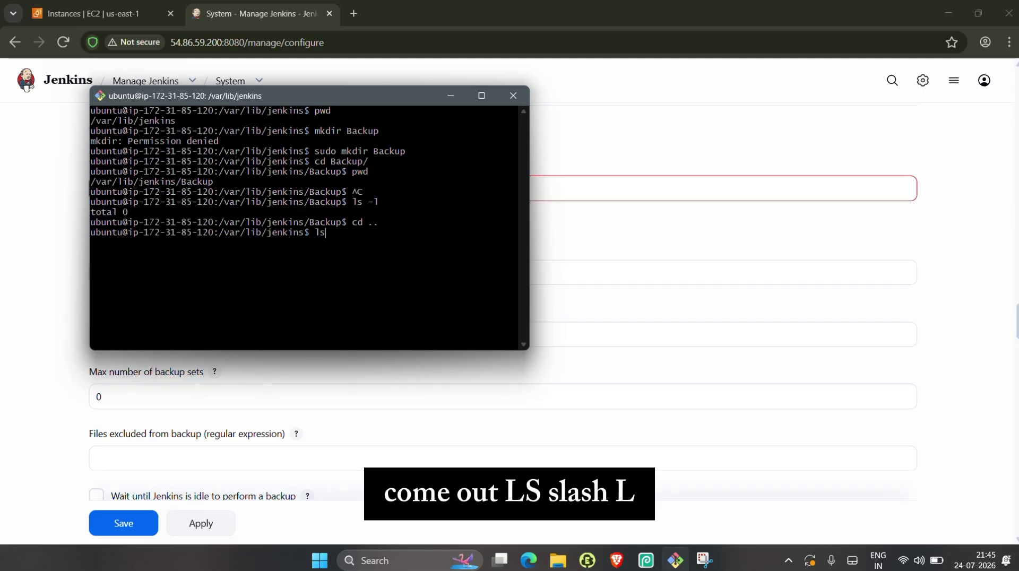
pyautogui.write(' -l')
pyautogui.press('Return')
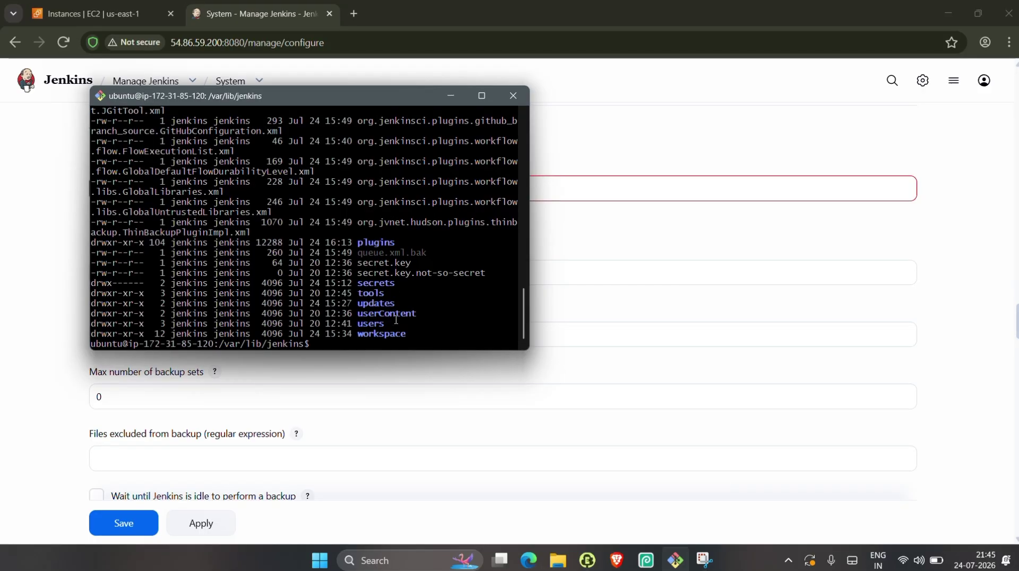
# - Examine the owner and group of the Backup directory in the long listing
pyautogui.scroll(10, 395, 320)
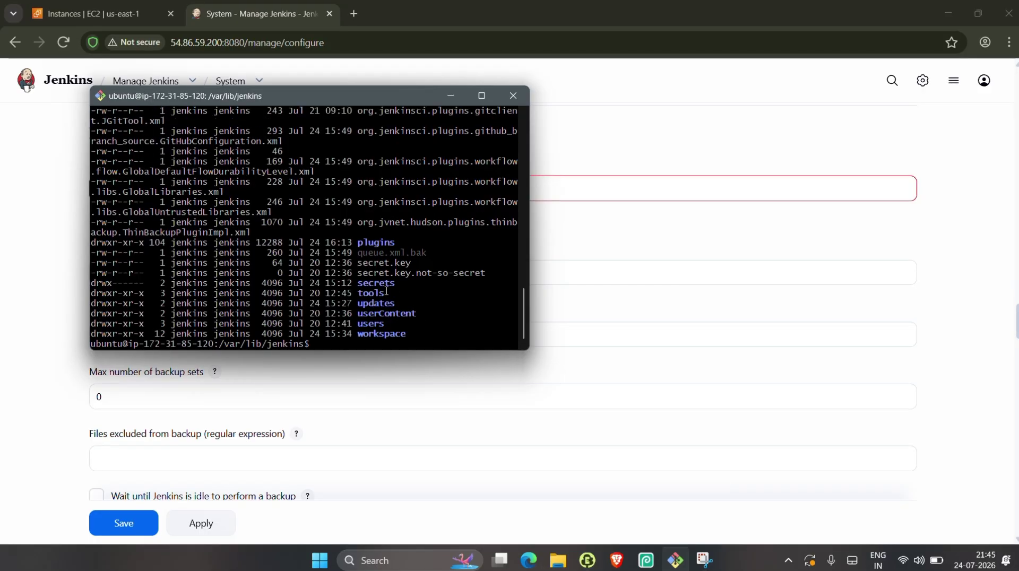
pyautogui.scroll(10, 390, 284)
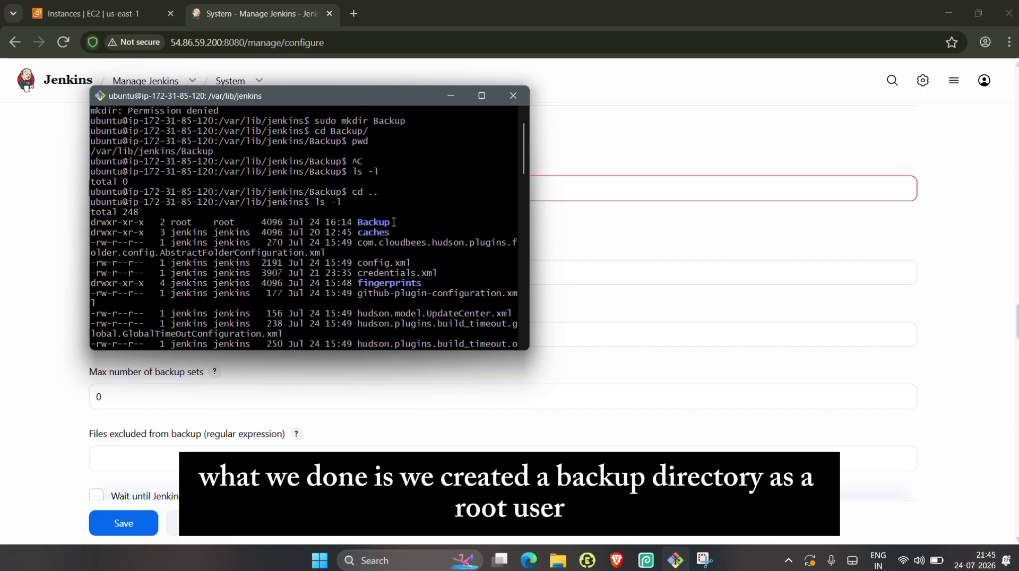
pyautogui.moveTo(394, 222); pyautogui.dragTo(158, 222)
pyautogui.click(172, 223)
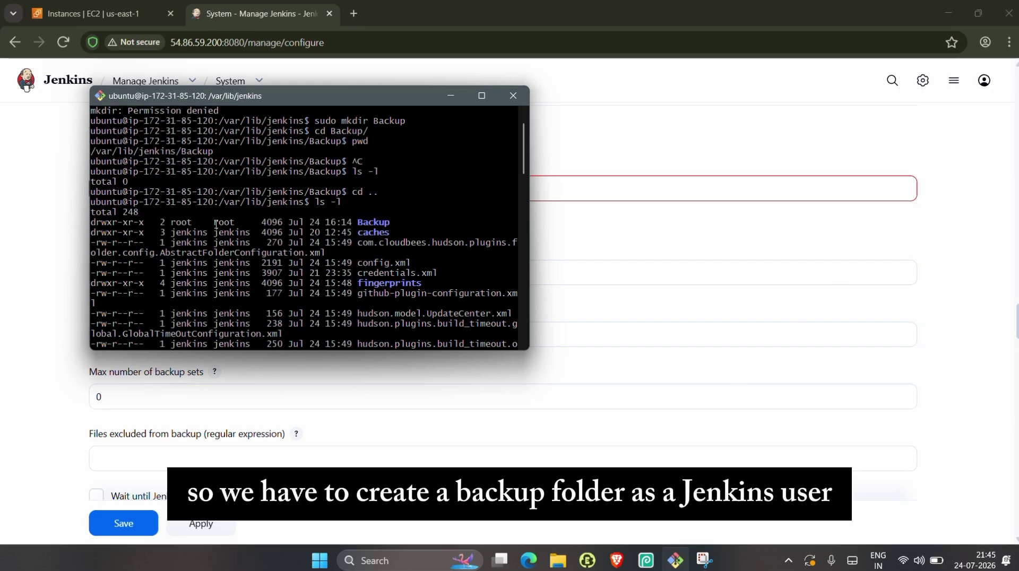
pyautogui.moveTo(360, 221); pyautogui.dragTo(395, 222)
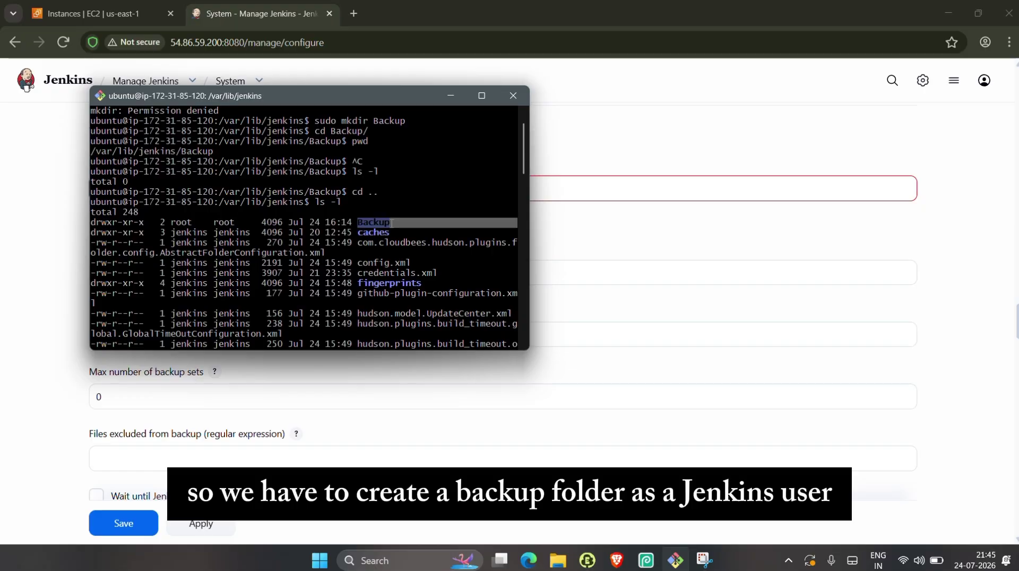
pyautogui.click(393, 224)
pyautogui.scroll(-20, 332, 247)
pyautogui.scroll(-1, 333, 246)
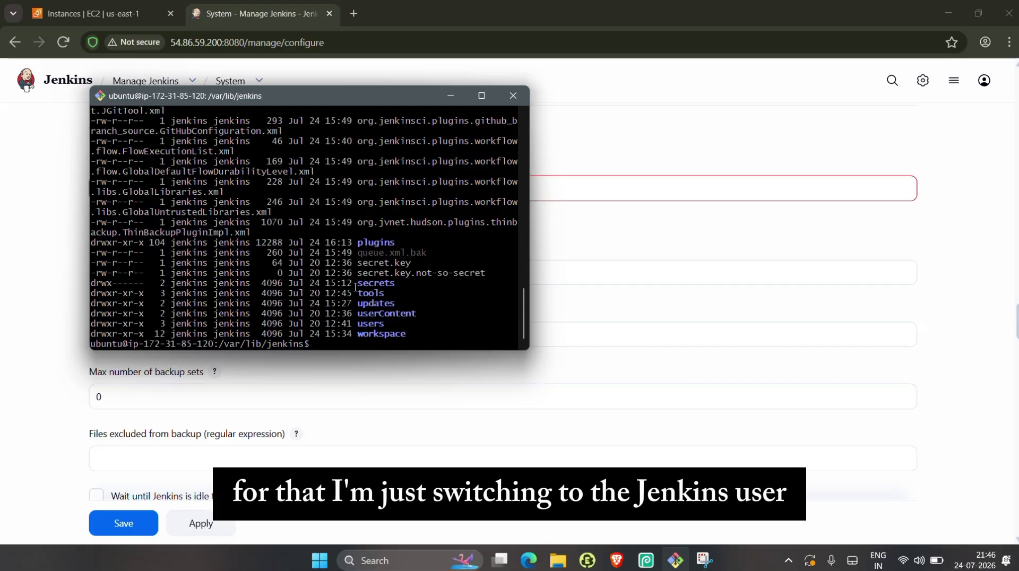
# - Switch the terminal session to the jenkins user with sudo su jenkins
pyautogui.write('sudo')
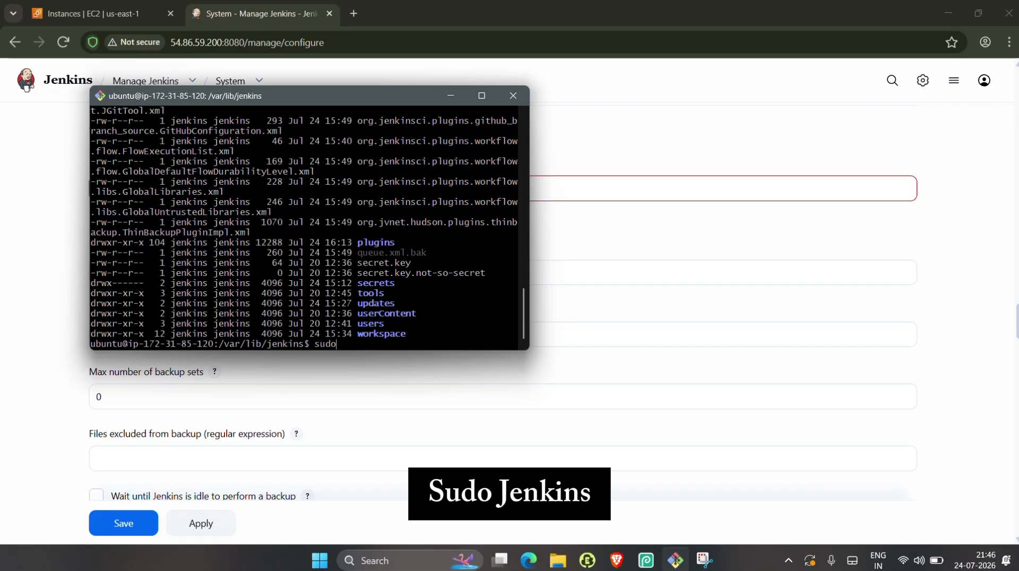
pyautogui.write(' jenksin')
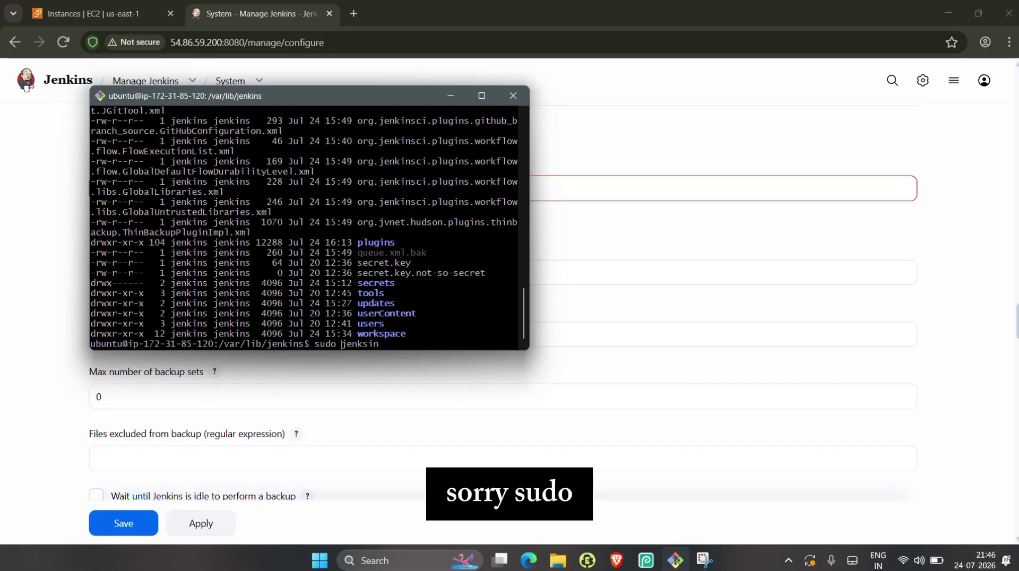
pyautogui.press('Left')
pyautogui.press('Left')
pyautogui.press('Left')
pyautogui.press('Left')
pyautogui.press('Left')
pyautogui.press('Left')
pyautogui.press('Left')
pyautogui.write('su')
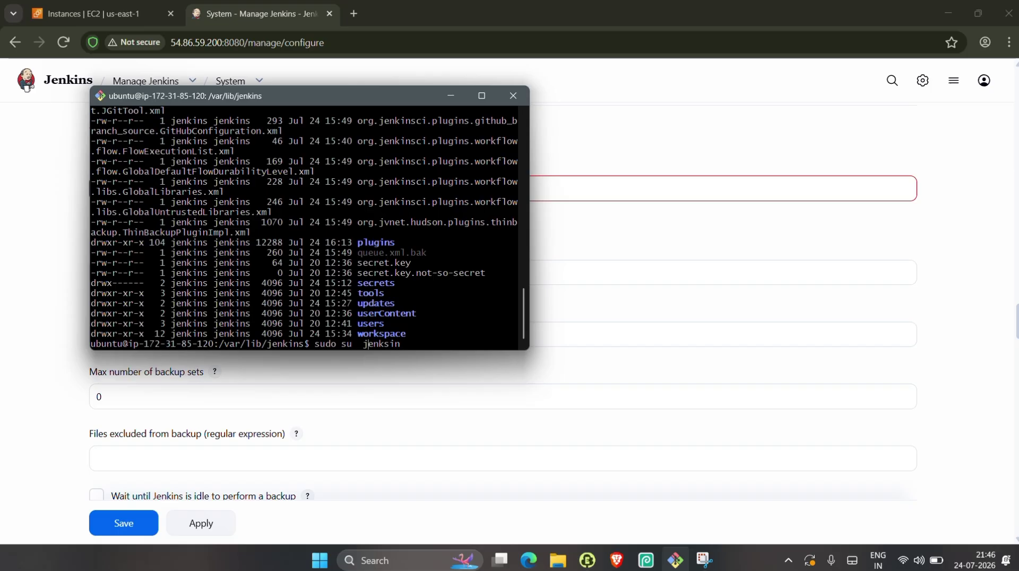
pyautogui.press('Right')
pyautogui.press('Right')
pyautogui.press('Right')
pyautogui.press('Right')
pyautogui.press('Delete')
pyautogui.write('ins')
pyautogui.press('Return')
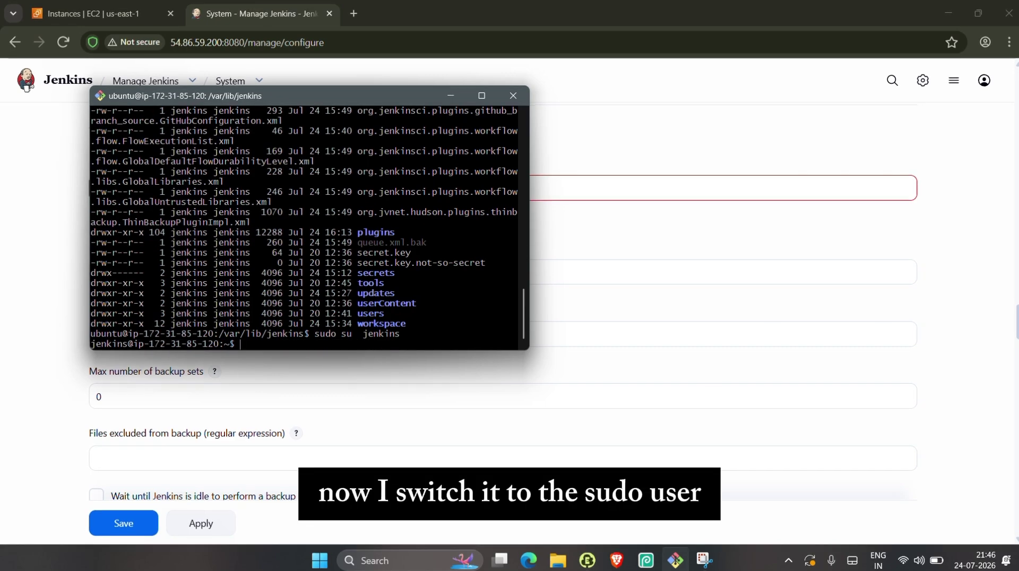
# - Print the working directory with pwd and create a directory named tinebackup in it as the jenkins user
pyautogui.write('pwd')
pyautogui.press('Return')
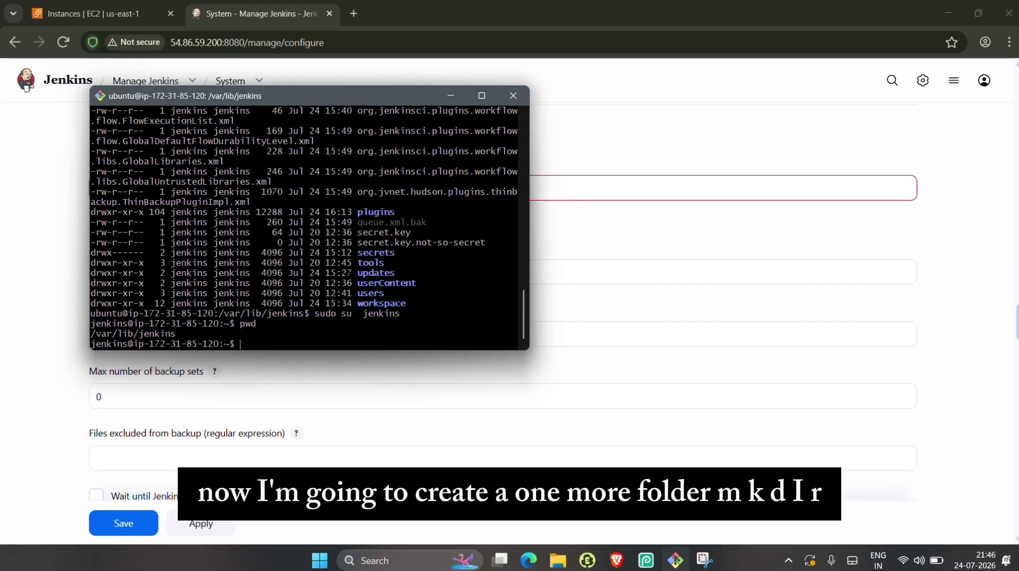
pyautogui.write('mkdir ')
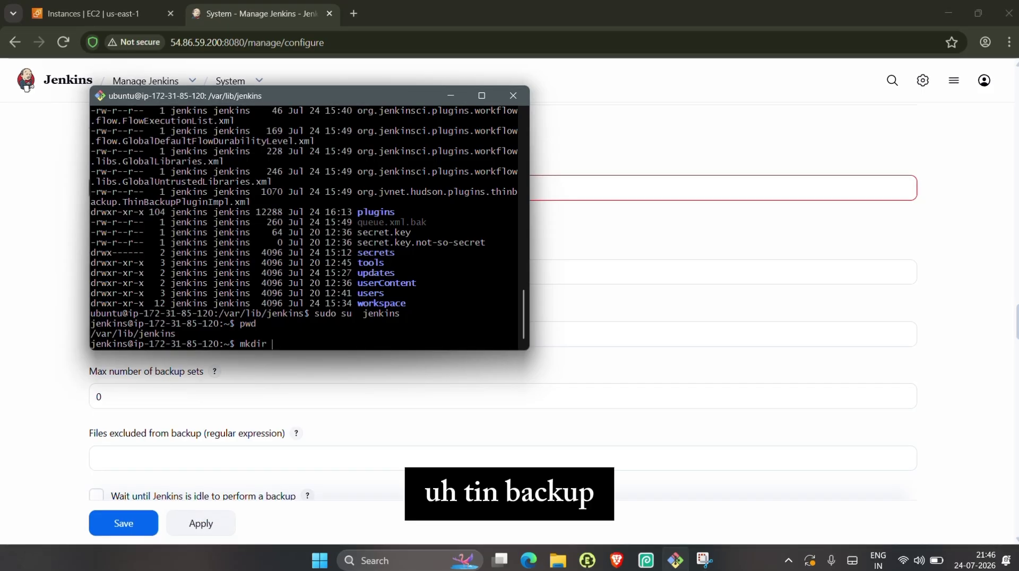
pyautogui.write('tine')
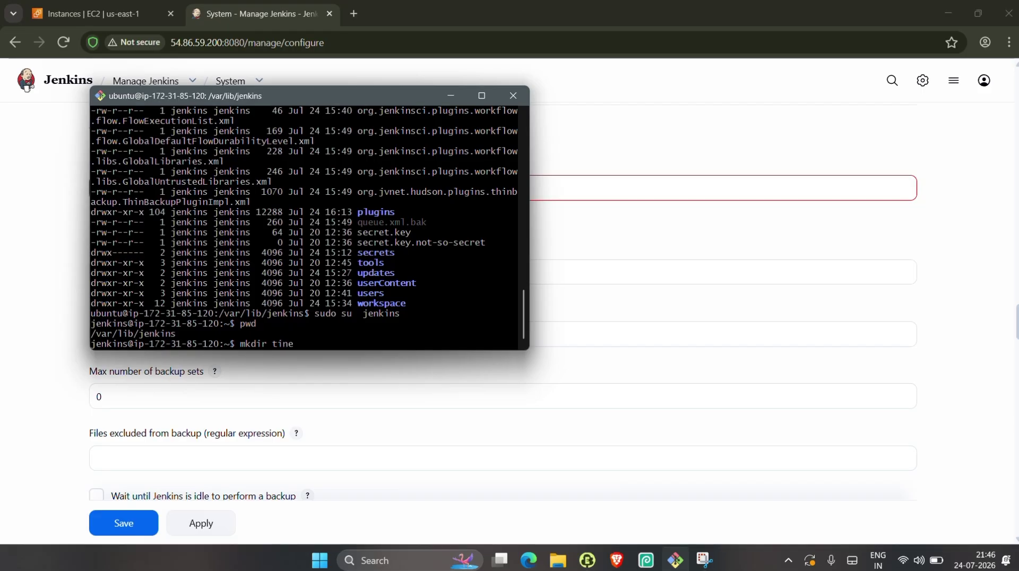
pyautogui.write('ba')
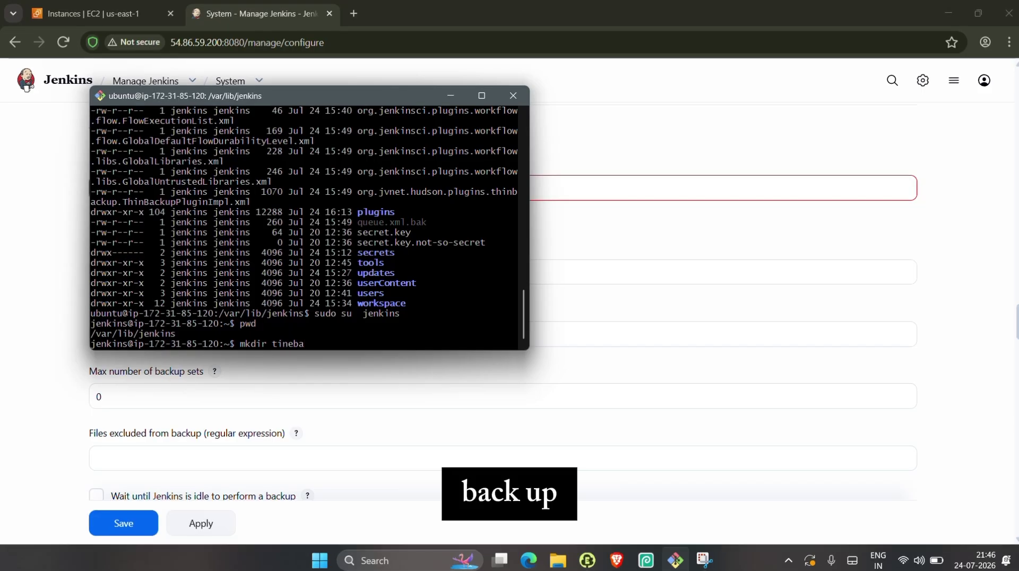
pyautogui.write('ckup')
pyautogui.press('Return')
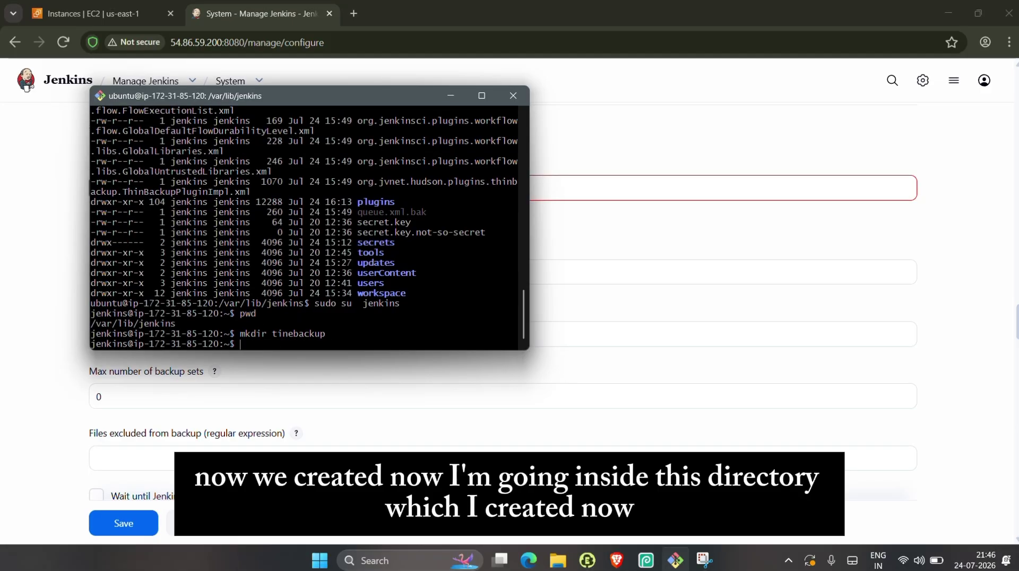
# - Change into the tinebackup directory and print its full path with pwd
pyautogui.write('cd t')
pyautogui.press('Tab')
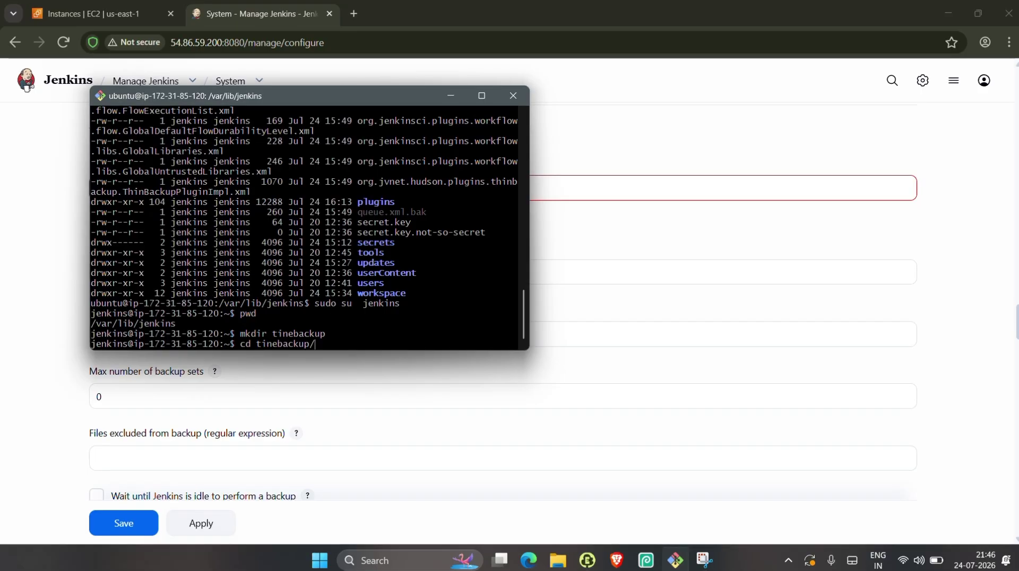
pyautogui.press('Return')
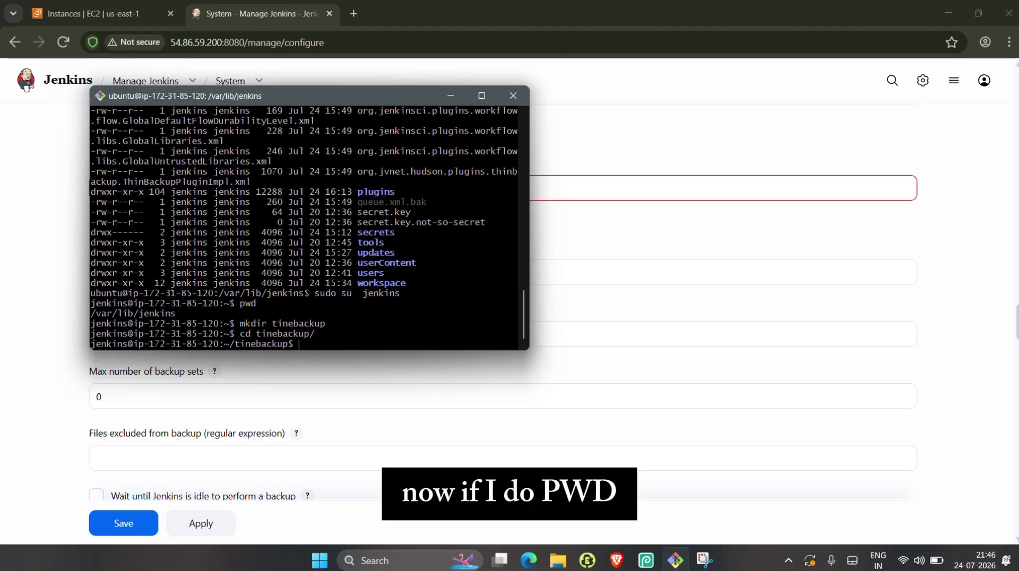
pyautogui.write('pwd')
pyautogui.press('Return')
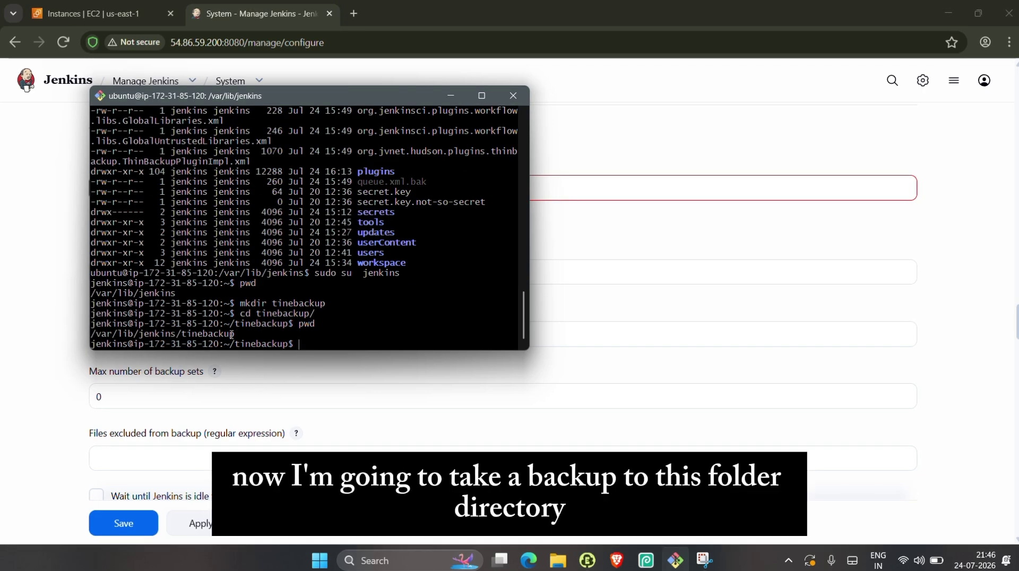
# - Copy the printed path from the terminal and replace ThinBackup's backup directory in Jenkins with /var/lib/jenkins/tinebackup
pyautogui.moveTo(236, 333); pyautogui.dragTo(87, 336)
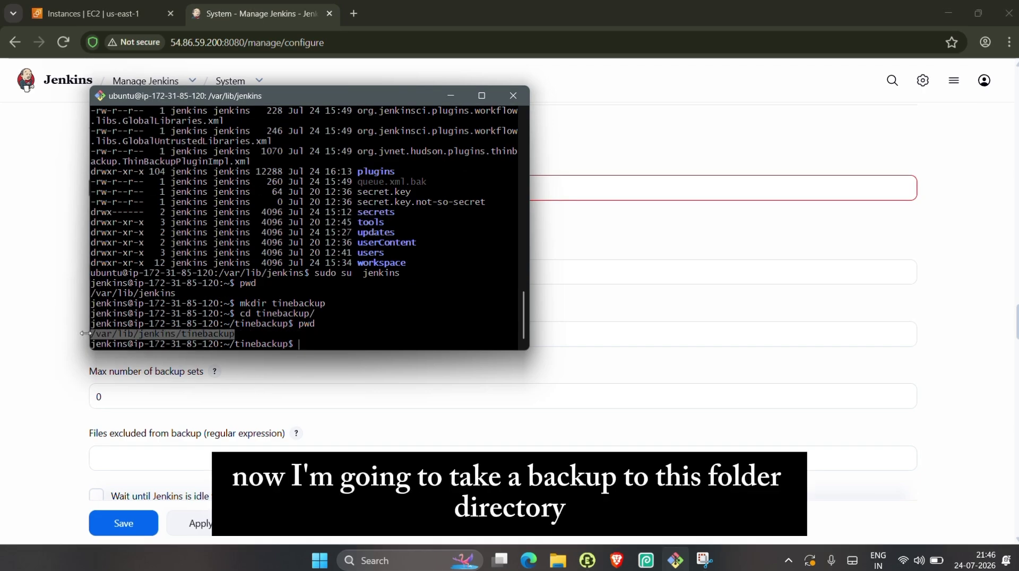
pyautogui.hotkey('ctrl', 'c')
pyautogui.hotkey('alt', 'Tab')
pyautogui.hotkey('ctrl', 'a')
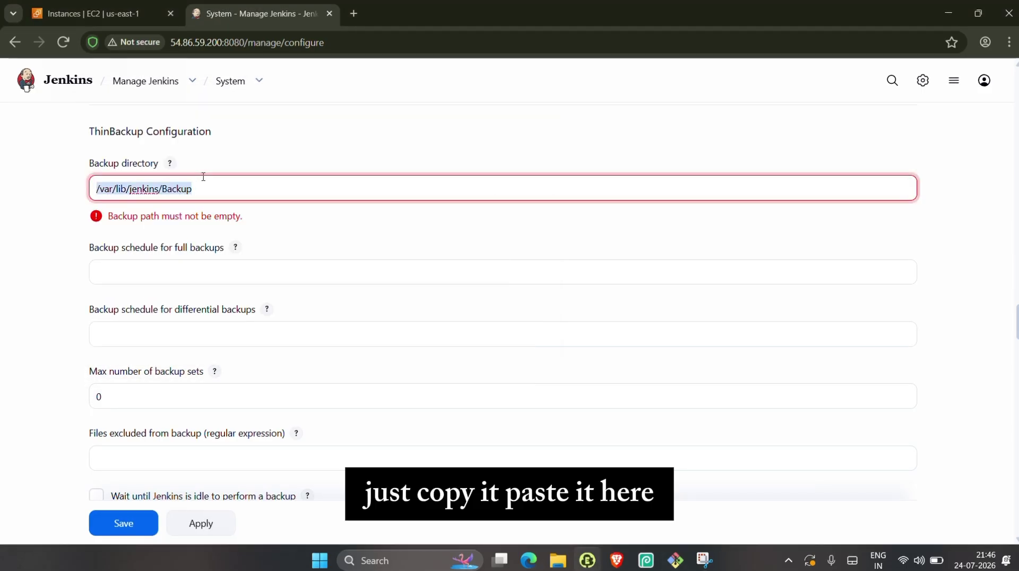
pyautogui.hotkey('ctrl', 'v')
pyautogui.click(248, 267)
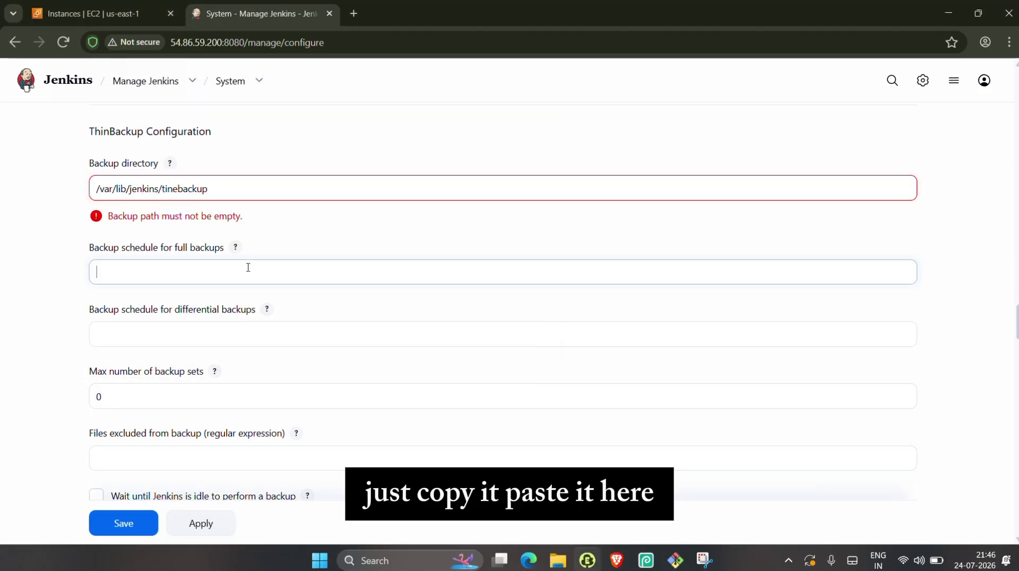
pyautogui.click(280, 192)
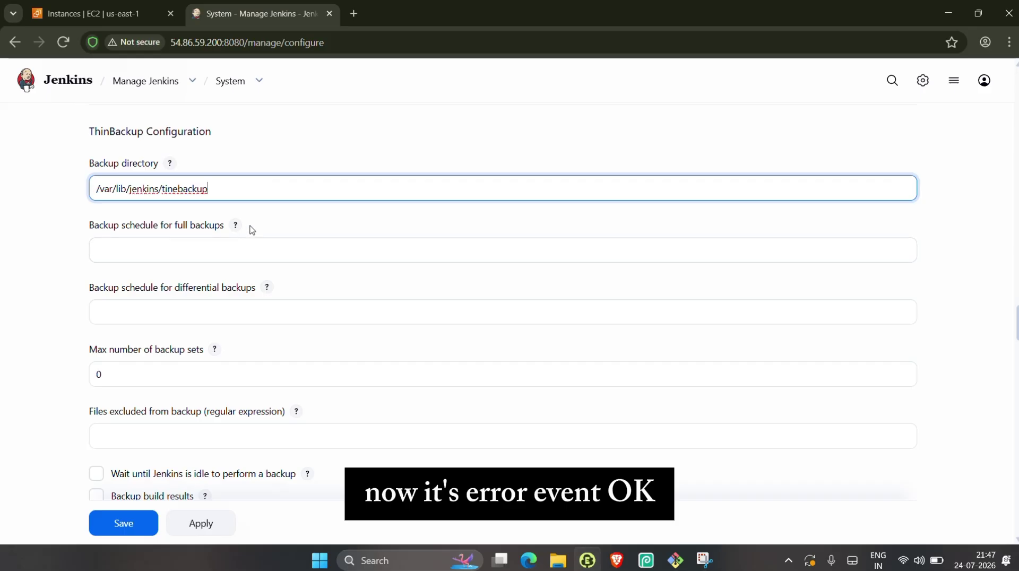
# - Review the schedule fields for full and differential backups in the ThinBackup configuration
pyautogui.click(244, 246)
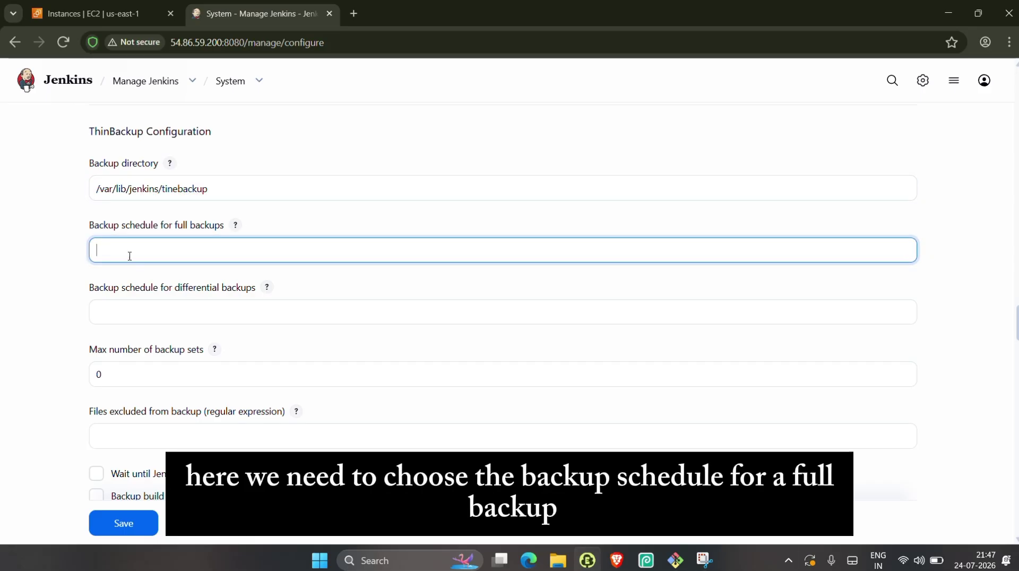
pyautogui.moveTo(88, 227); pyautogui.dragTo(222, 225)
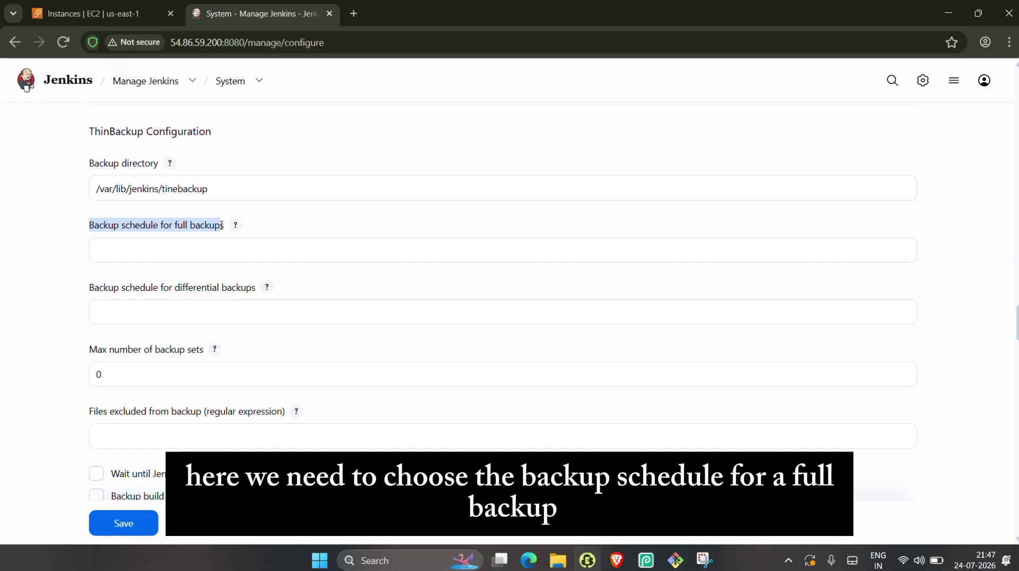
pyautogui.click(185, 258)
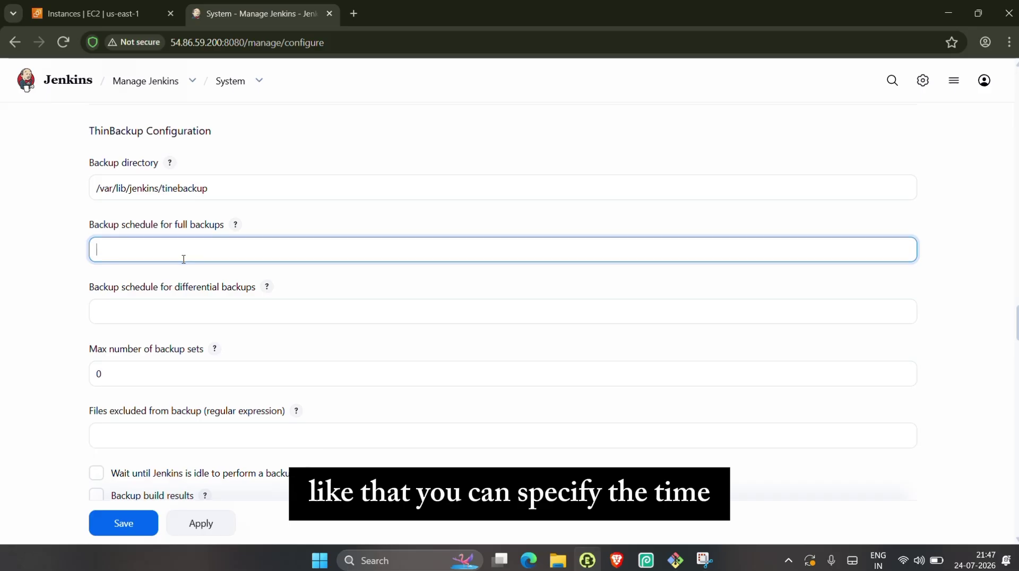
pyautogui.scroll(-1, 183, 244)
pyautogui.scroll(-1, 194, 225)
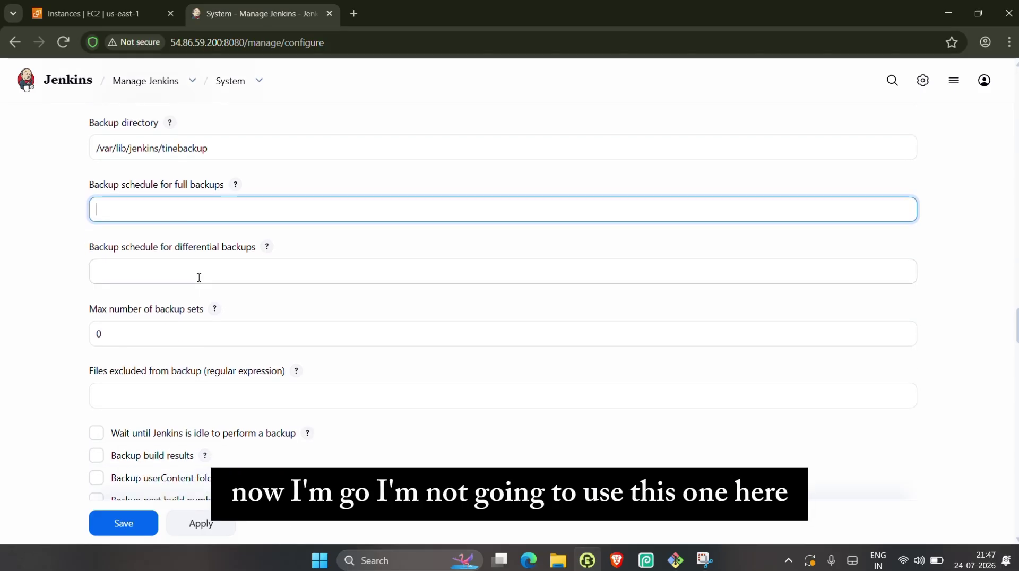
pyautogui.click(203, 272)
pyautogui.scroll(-1, 212, 255)
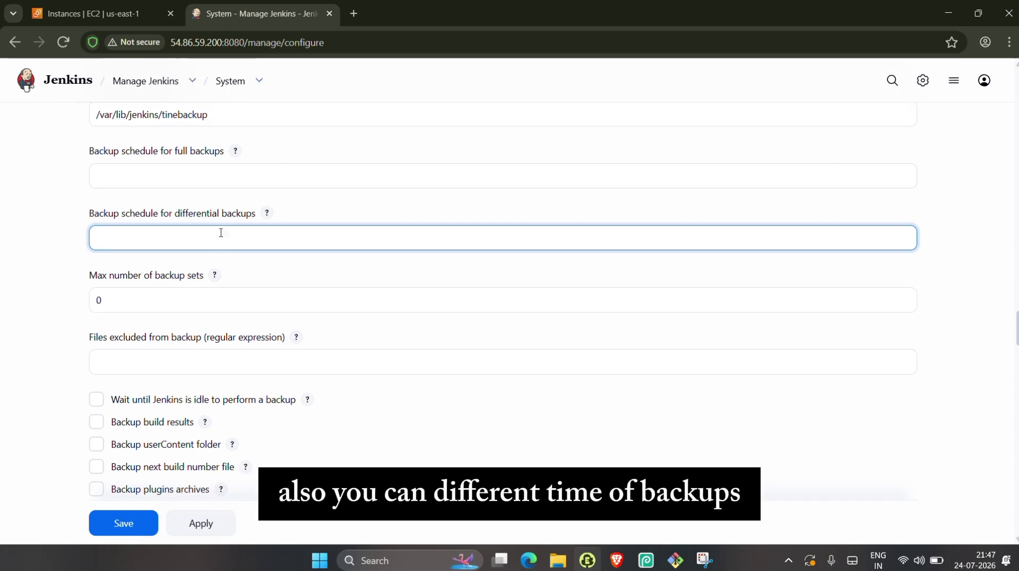
# - Set the maximum number of backup sets to 4 in the ThinBackup configuration
pyautogui.scroll(-1, 239, 276)
pyautogui.scroll(-1, 242, 287)
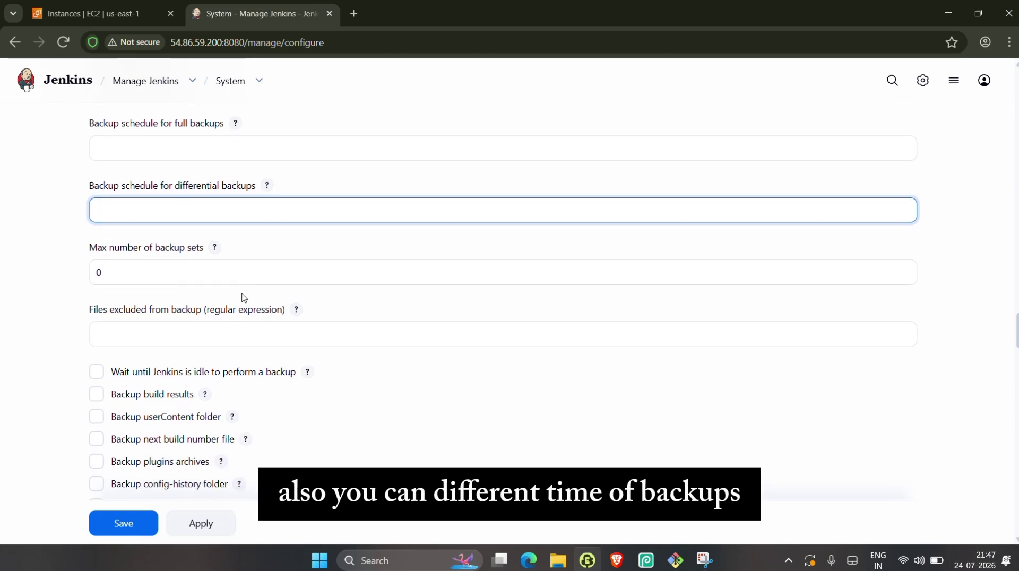
pyautogui.scroll(-1, 133, 260)
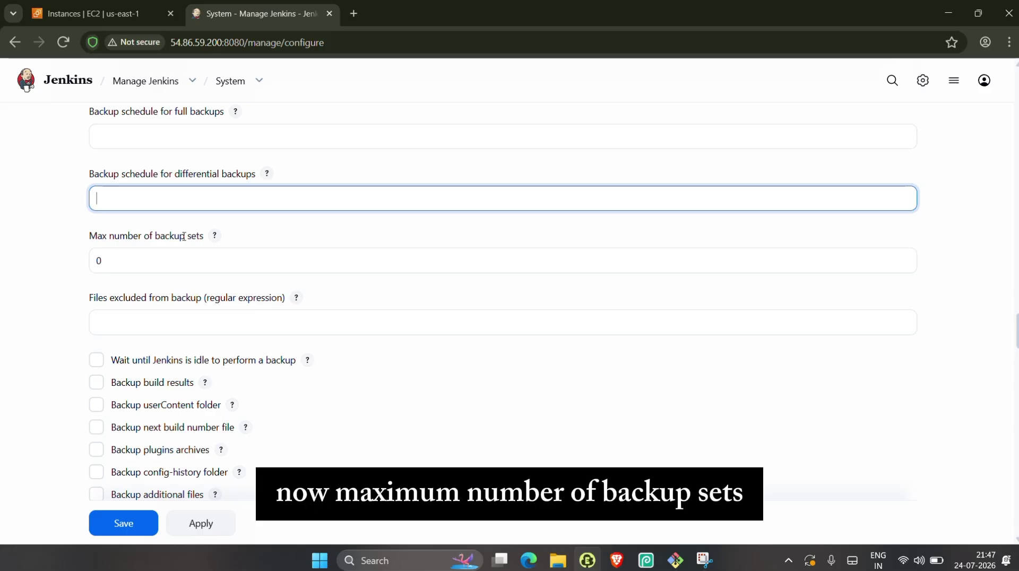
pyautogui.click(187, 257)
pyautogui.hotkey('alt', 'Tab')
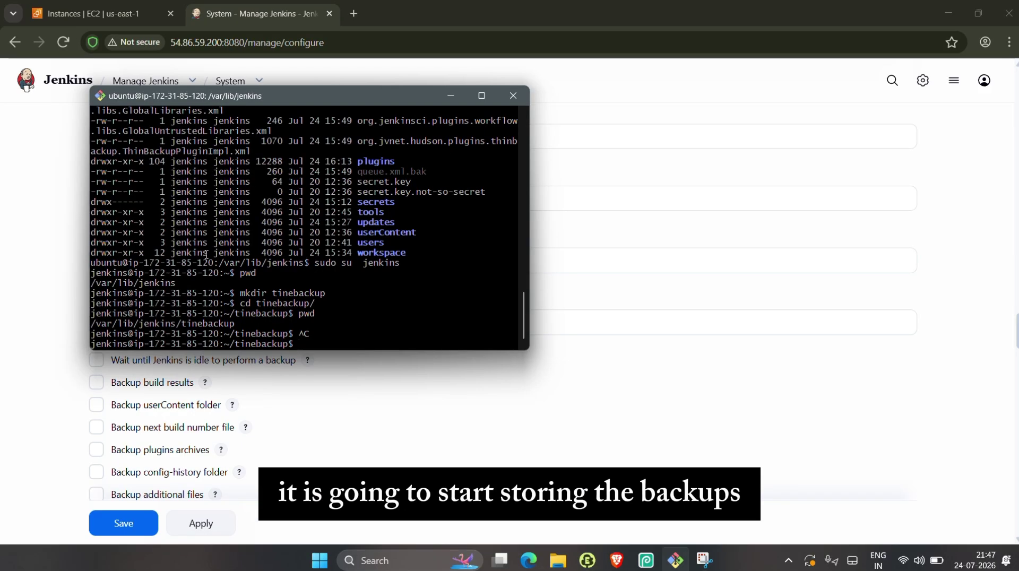
pyautogui.hotkey('alt', 'Tab')
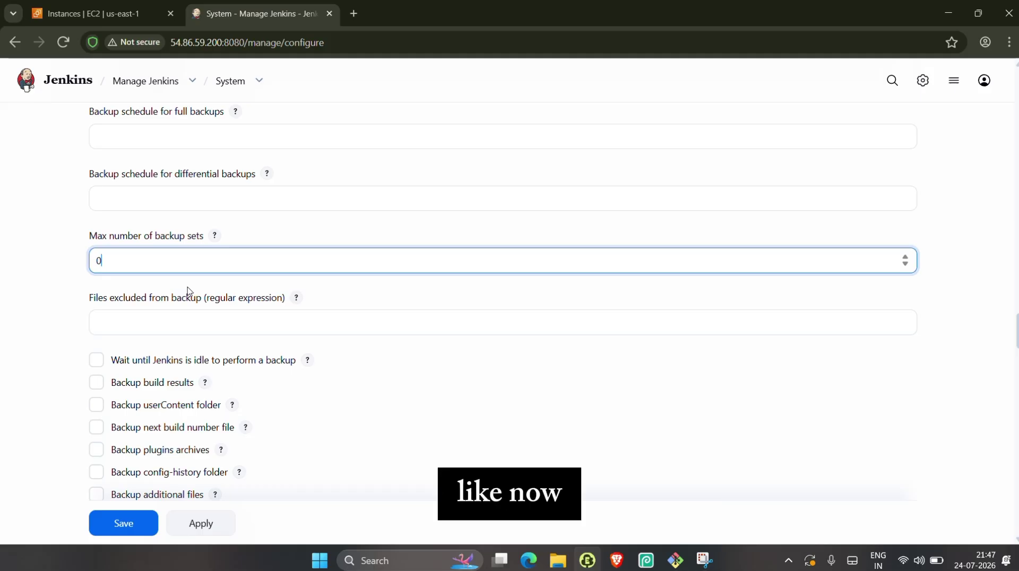
pyautogui.press('BackSpace')
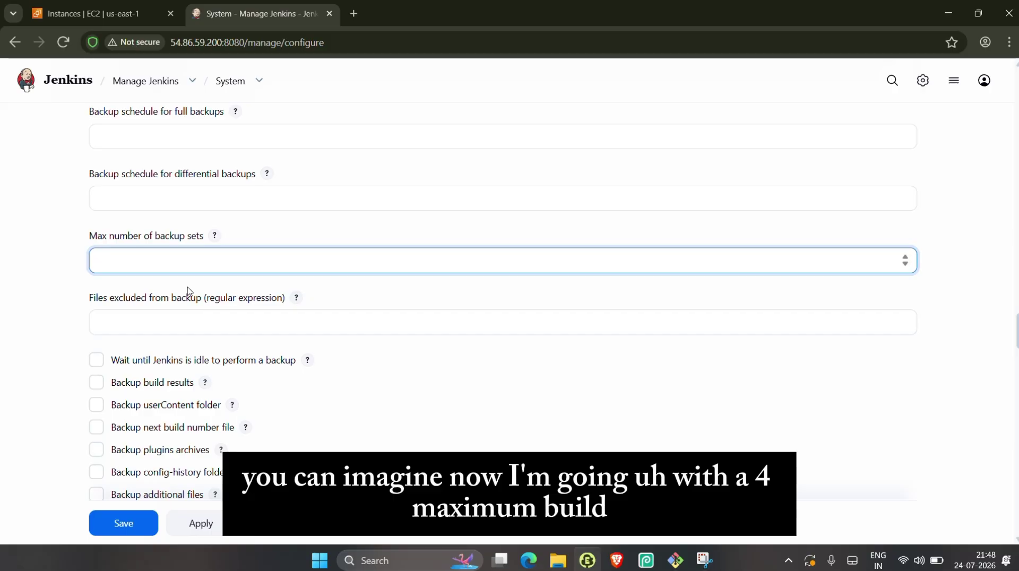
pyautogui.write('4')
pyautogui.scroll(-2, 188, 291)
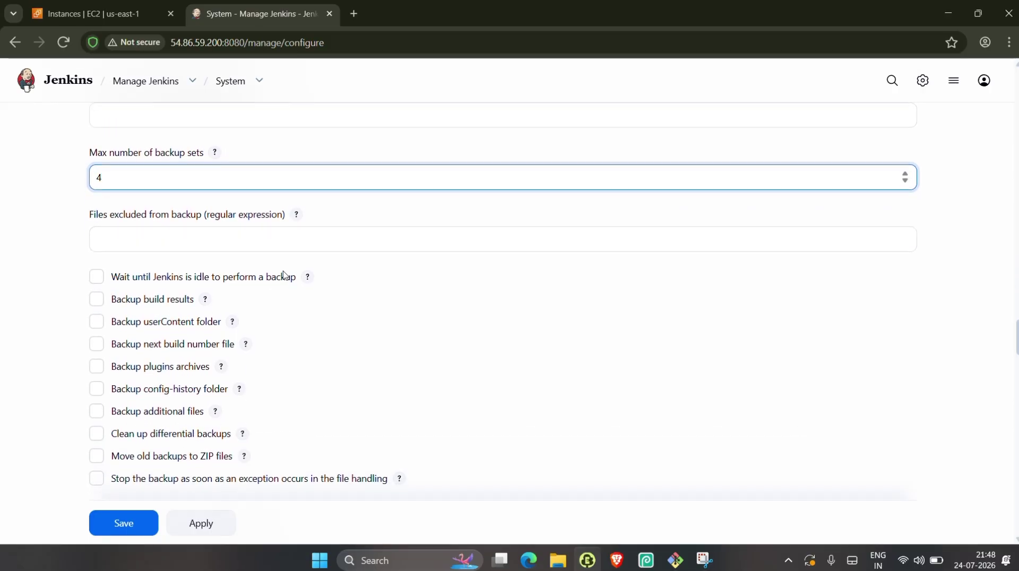
pyautogui.scroll(-1, 152, 404)
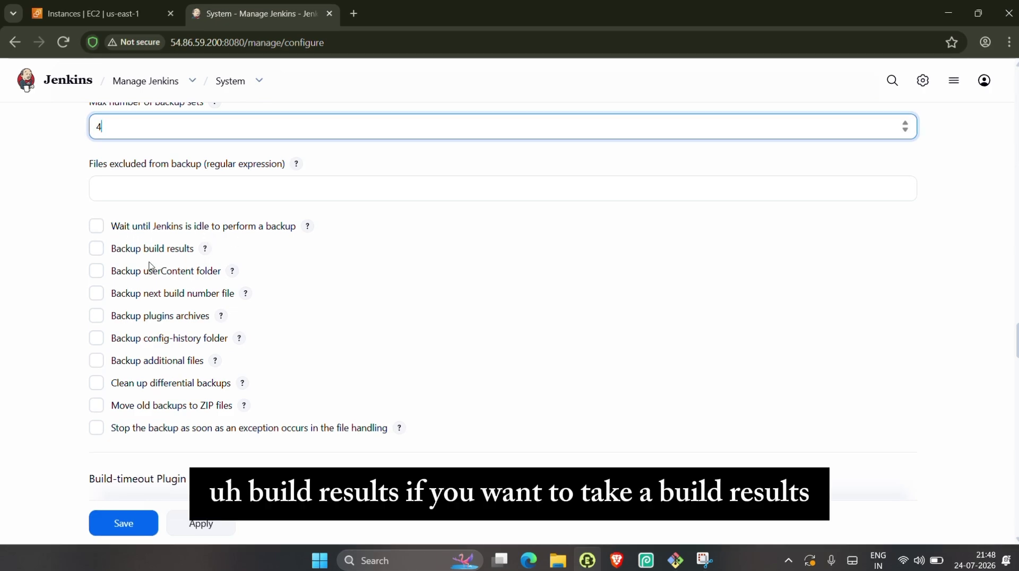
pyautogui.click(101, 255)
pyautogui.scroll(-2, 99, 340)
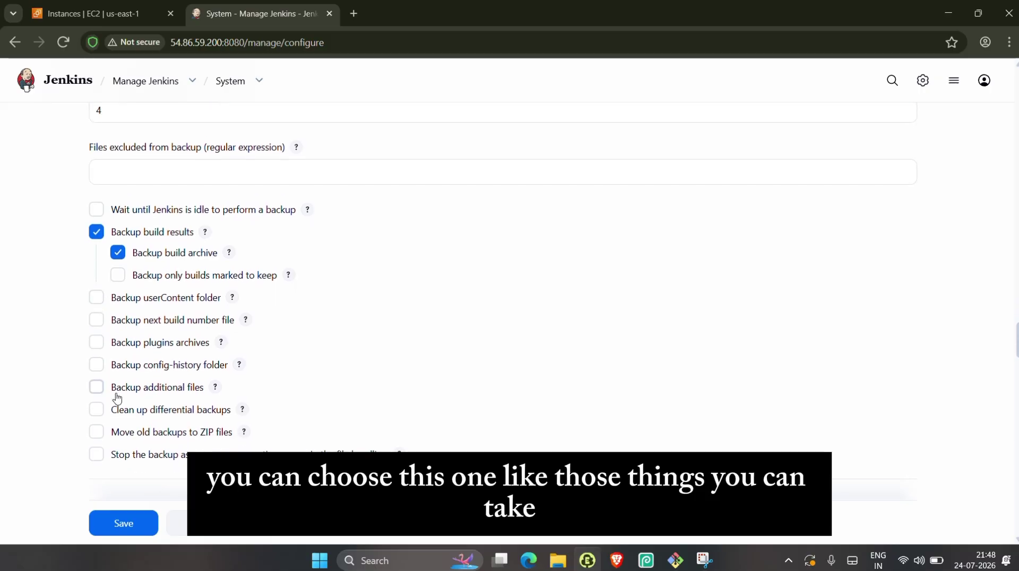
pyautogui.scroll(1, 148, 298)
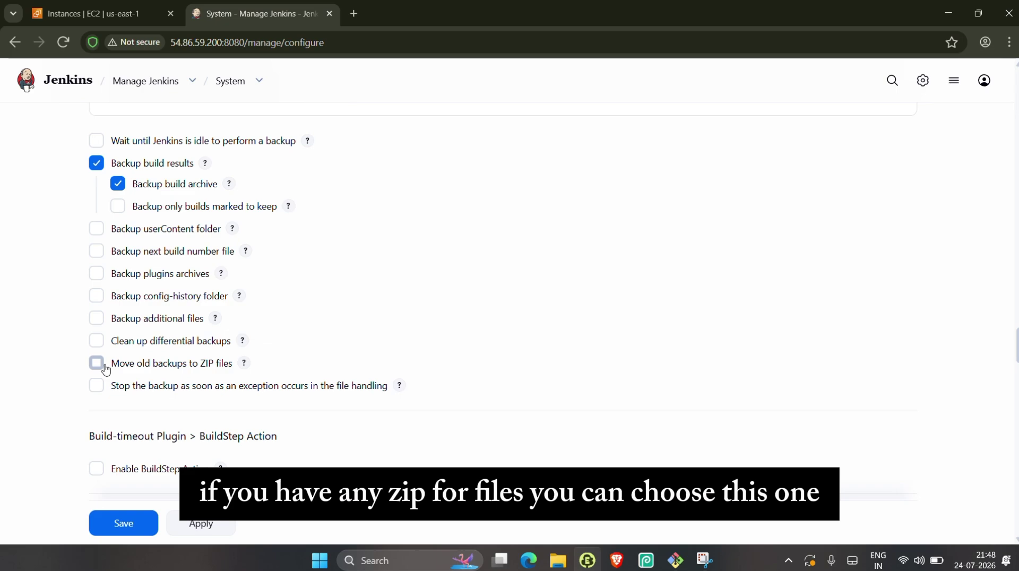
pyautogui.scroll(3, 98, 318)
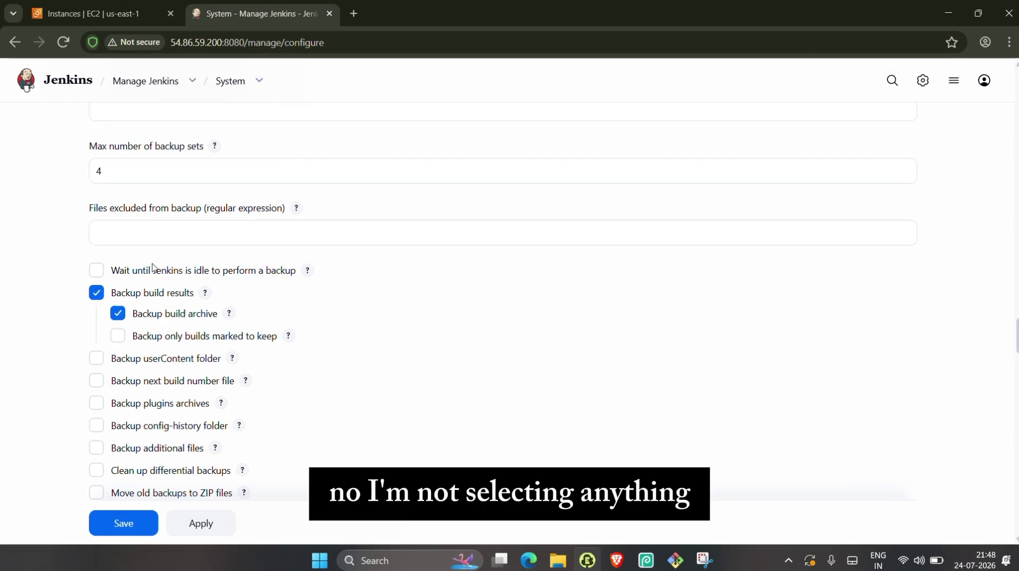
pyautogui.click(96, 319)
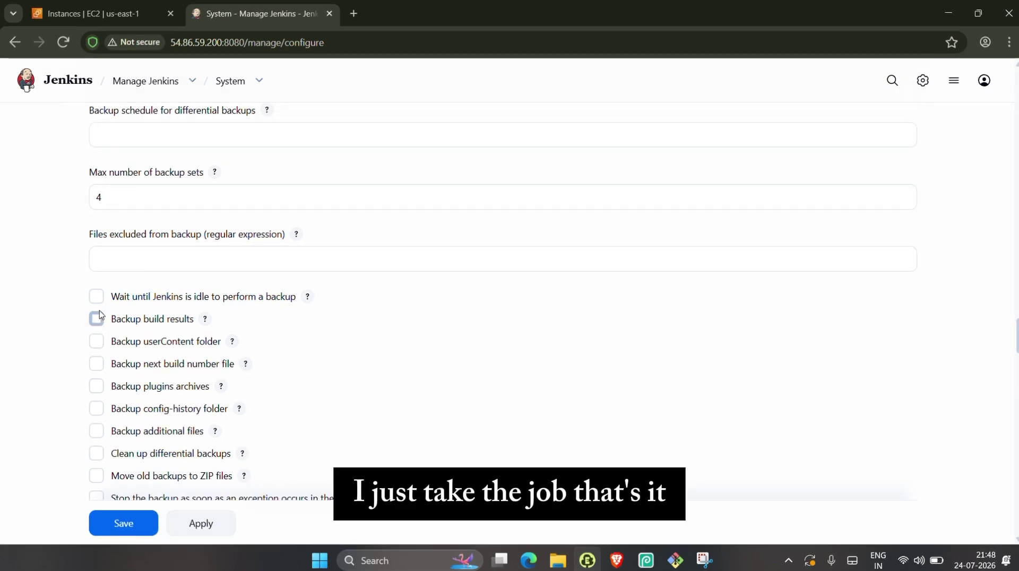
# - Check the ThinBackup settings once more and save the Jenkins system configuration
pyautogui.scroll(3, 204, 268)
pyautogui.scroll(-9, 205, 268)
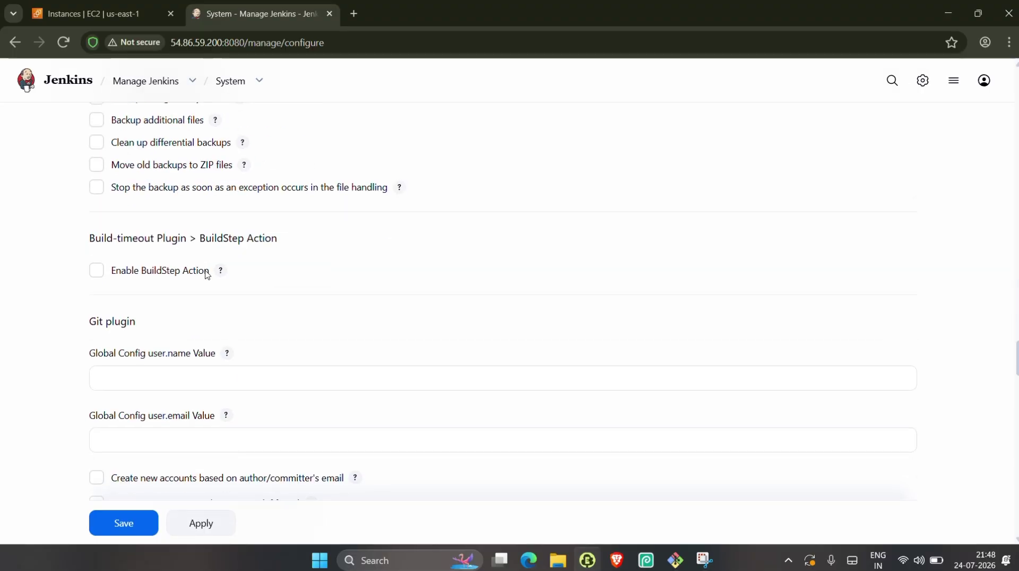
pyautogui.scroll(3, 207, 244)
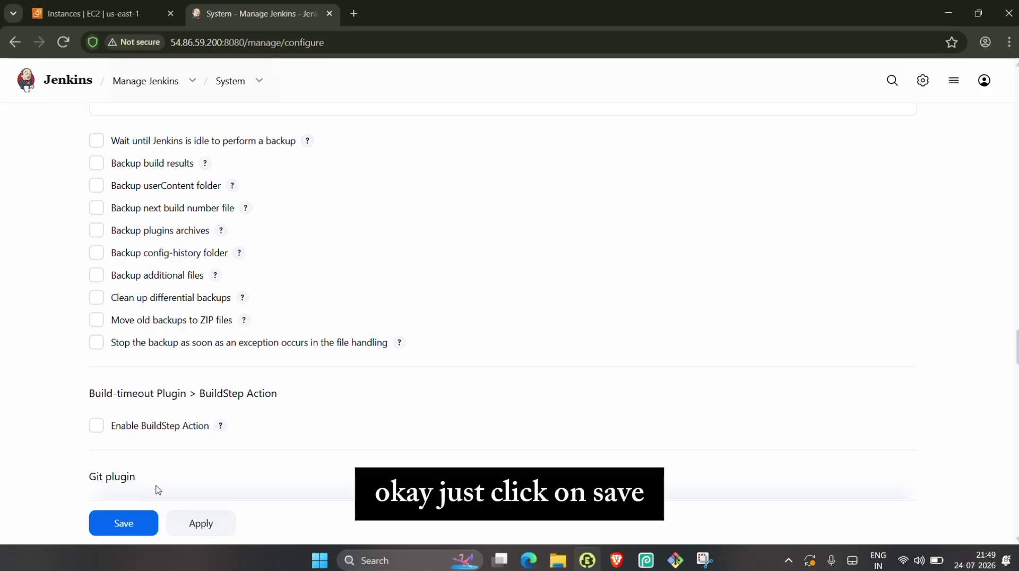
pyautogui.scroll(6, 158, 410)
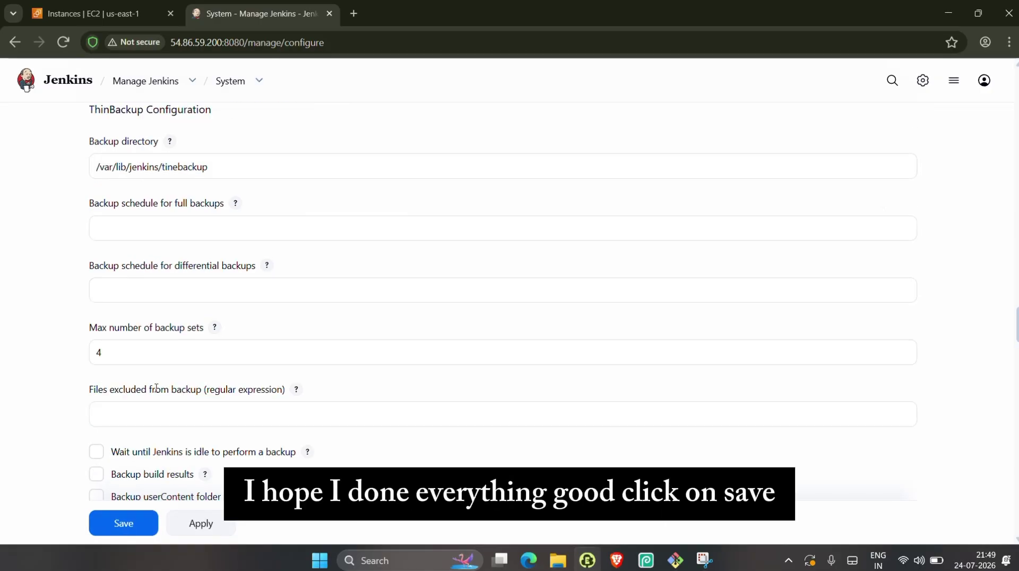
pyautogui.scroll(-3, 156, 388)
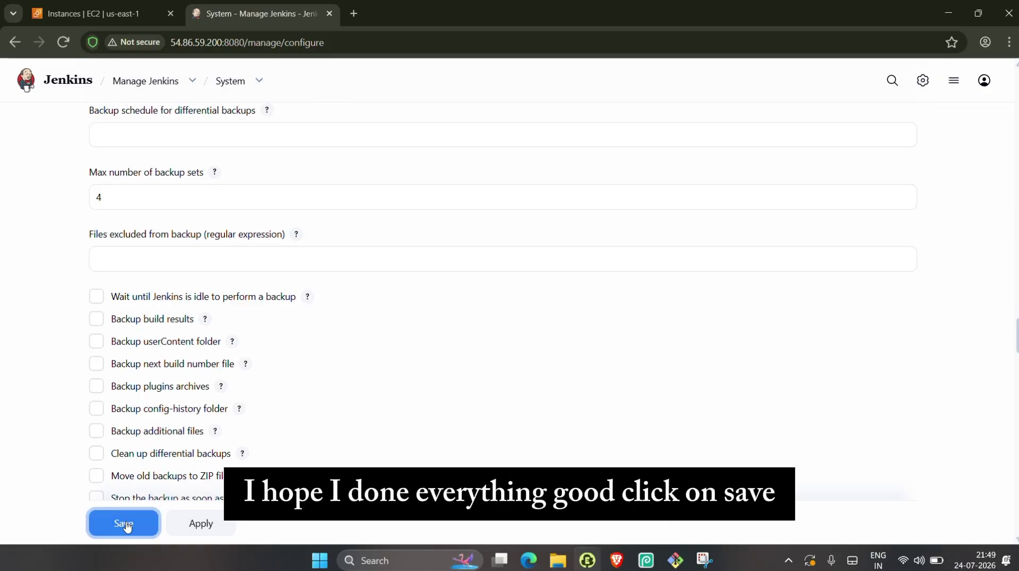
pyautogui.click(125, 524)
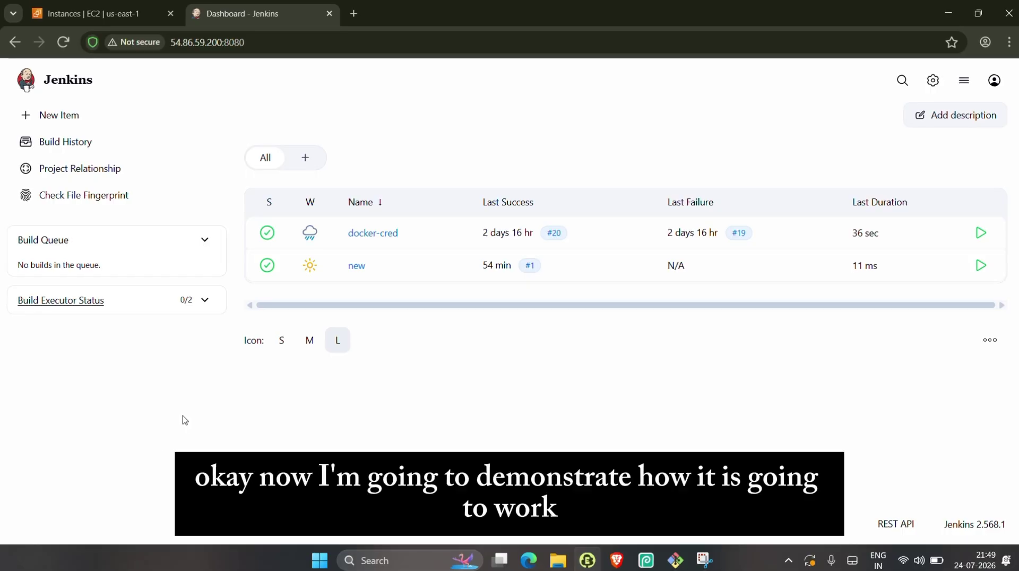
# - Create a new Pipeline item named backup1 from the Jenkins dashboard
pyautogui.click(88, 121)
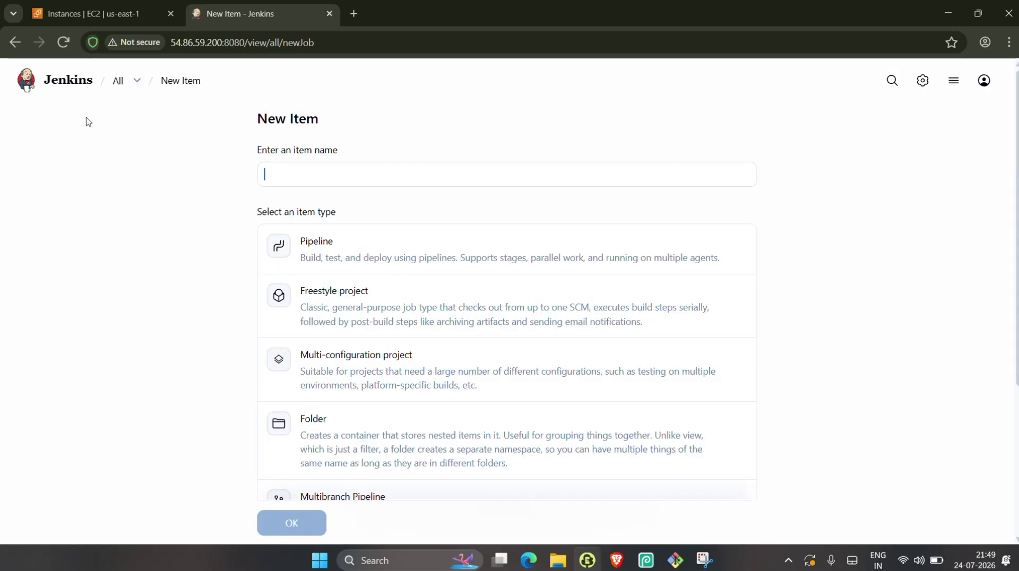
pyautogui.click(345, 177)
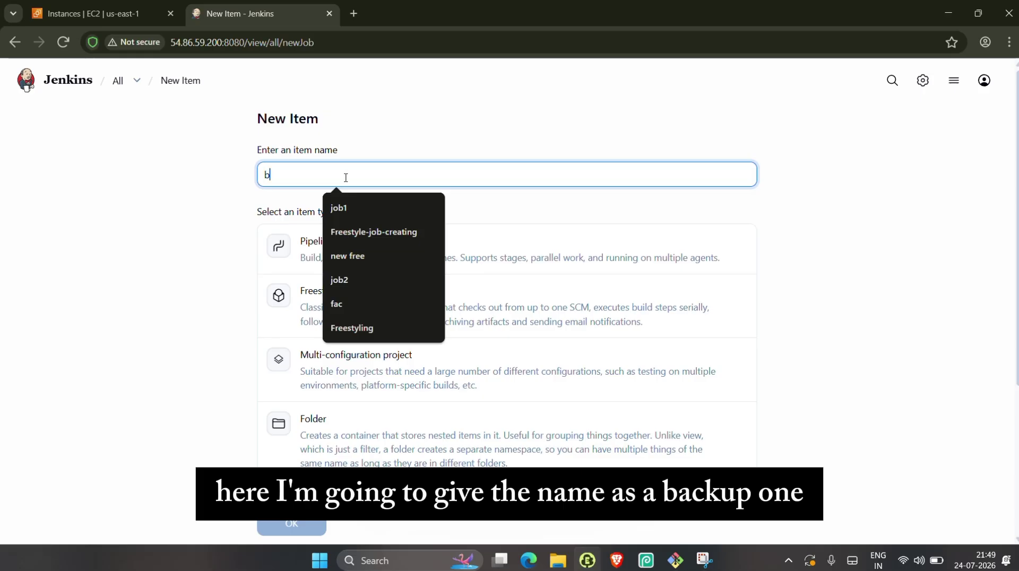
pyautogui.write('back')
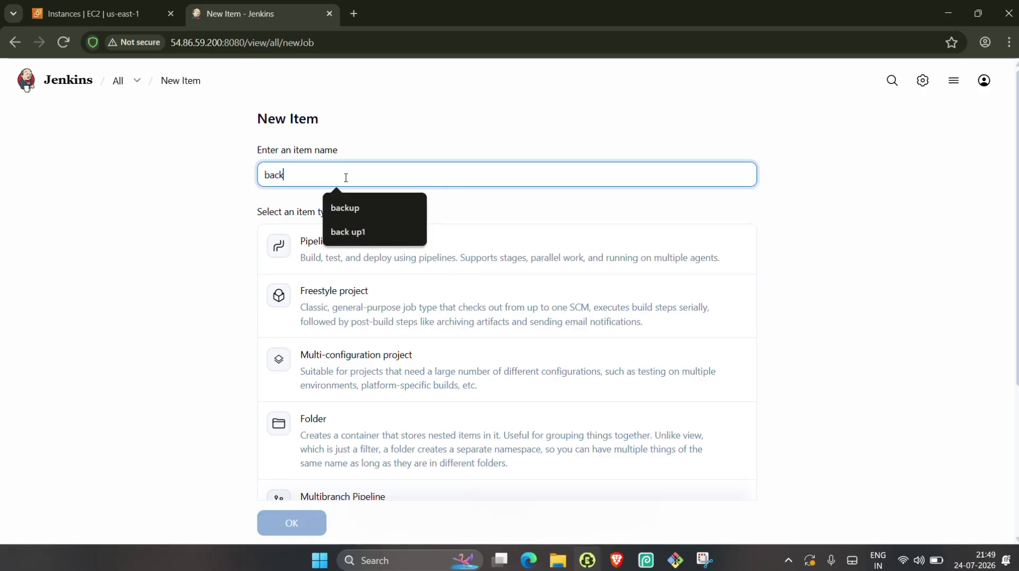
pyautogui.write('up1')
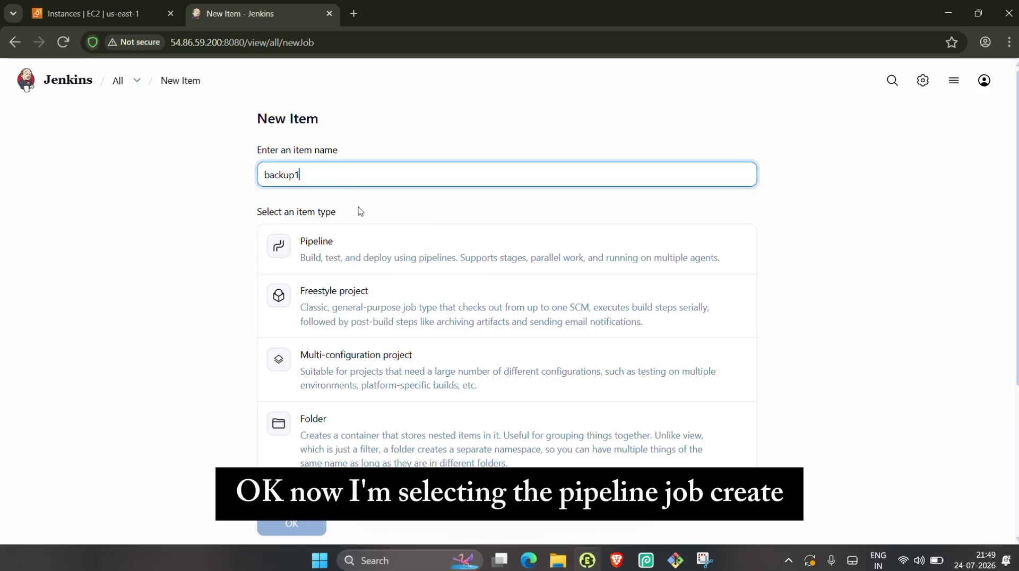
pyautogui.click(372, 258)
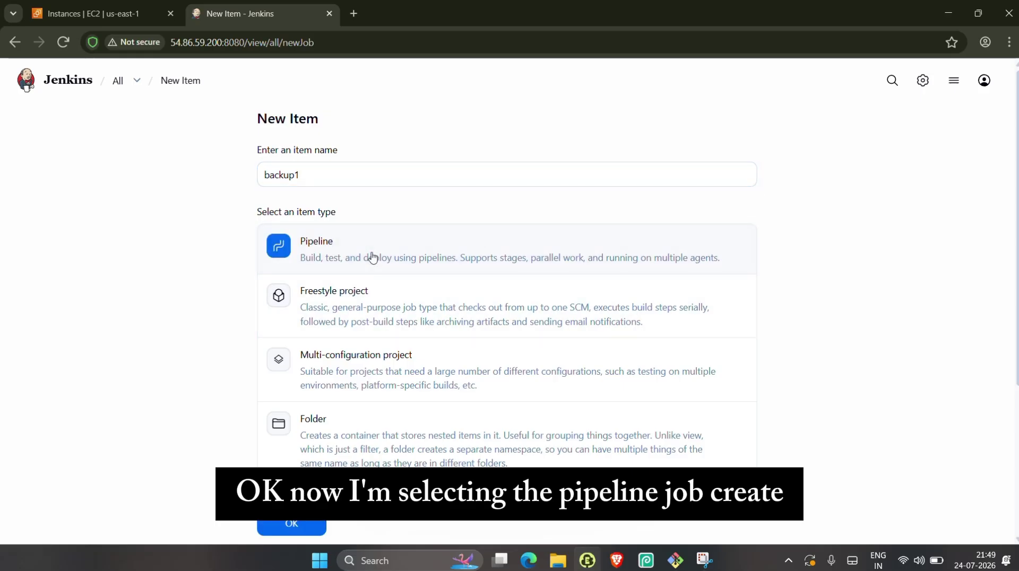
pyautogui.click(299, 527)
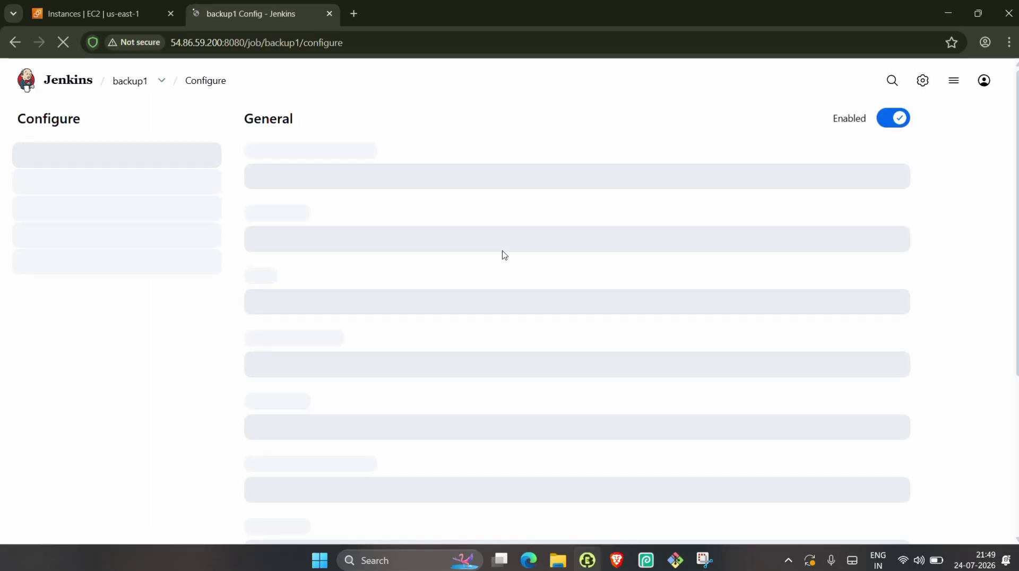
# - Load the Hello World sample pipeline script, change its echo text to 'Hello World back up', and save the job
pyautogui.scroll(-10, 504, 254)
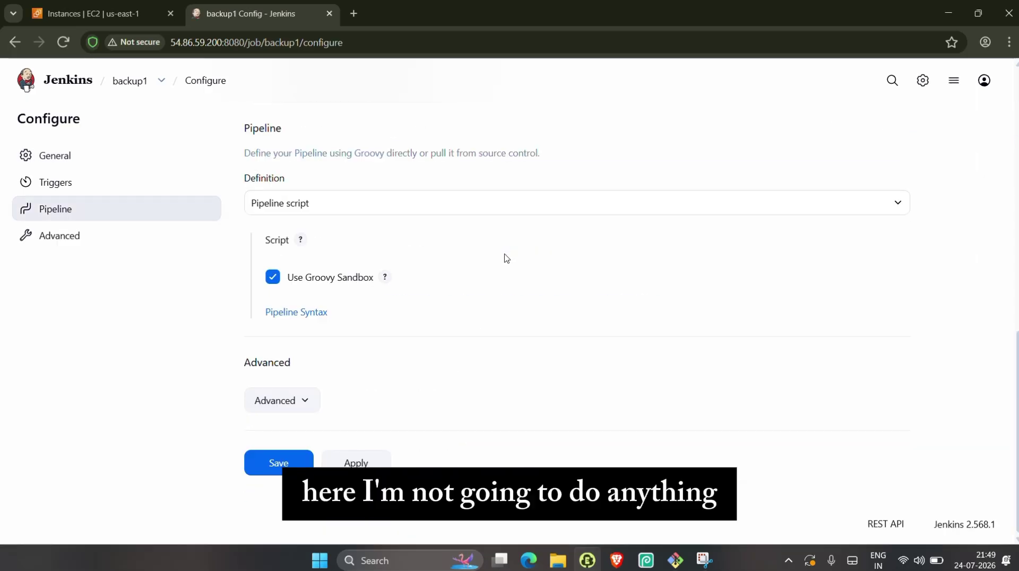
pyautogui.click(879, 264)
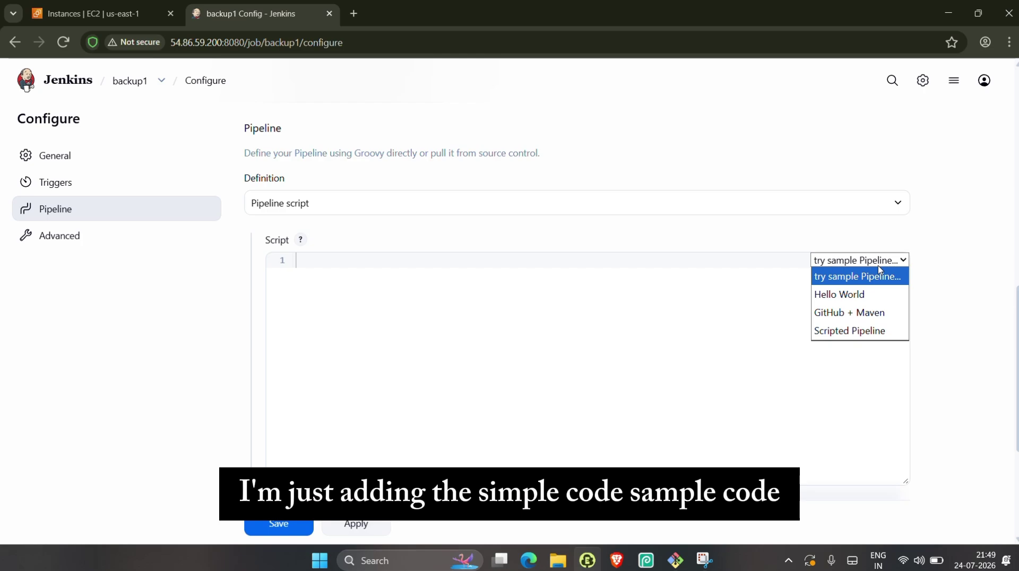
pyautogui.click(852, 295)
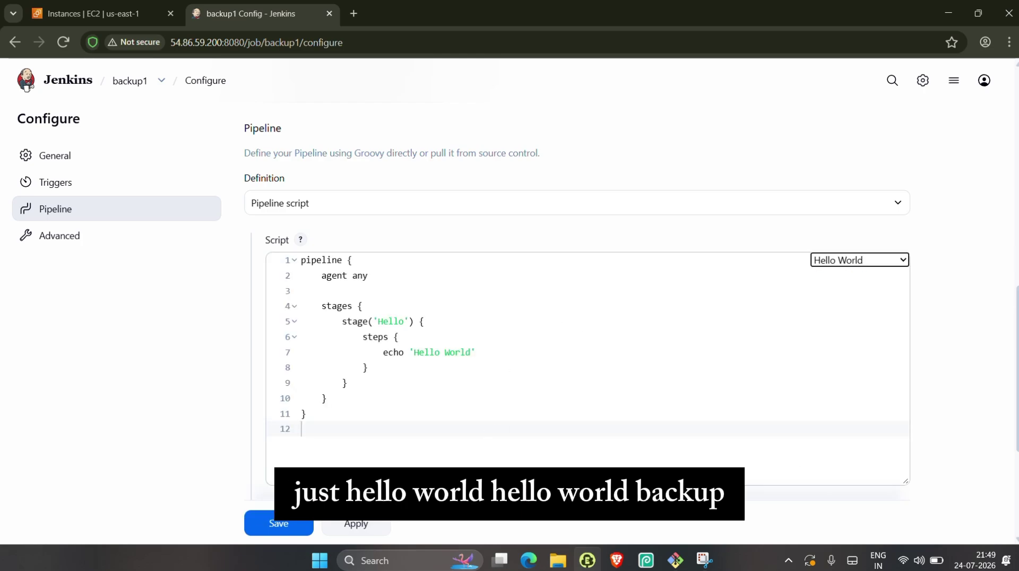
pyautogui.click(474, 352)
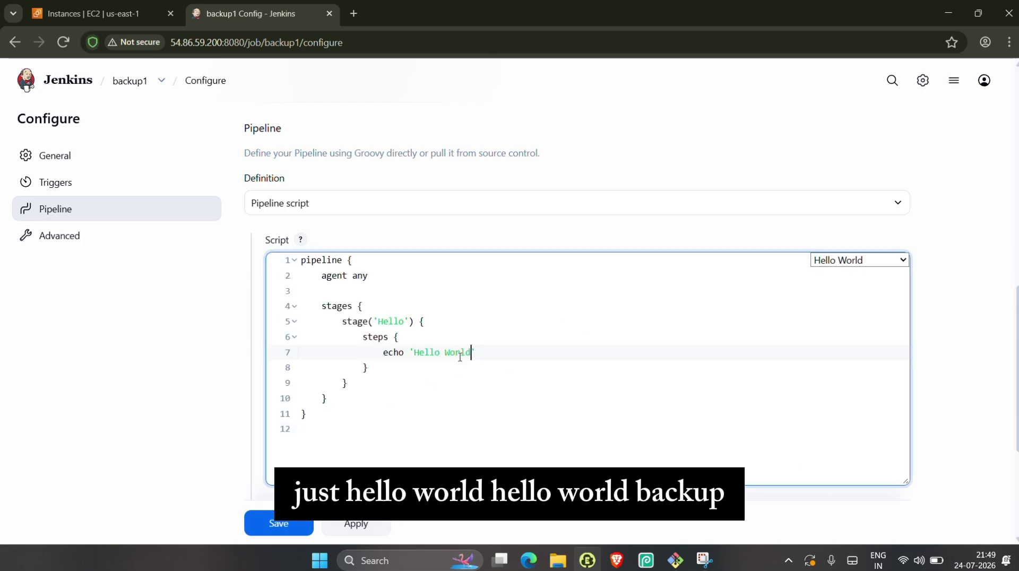
pyautogui.write('back up')
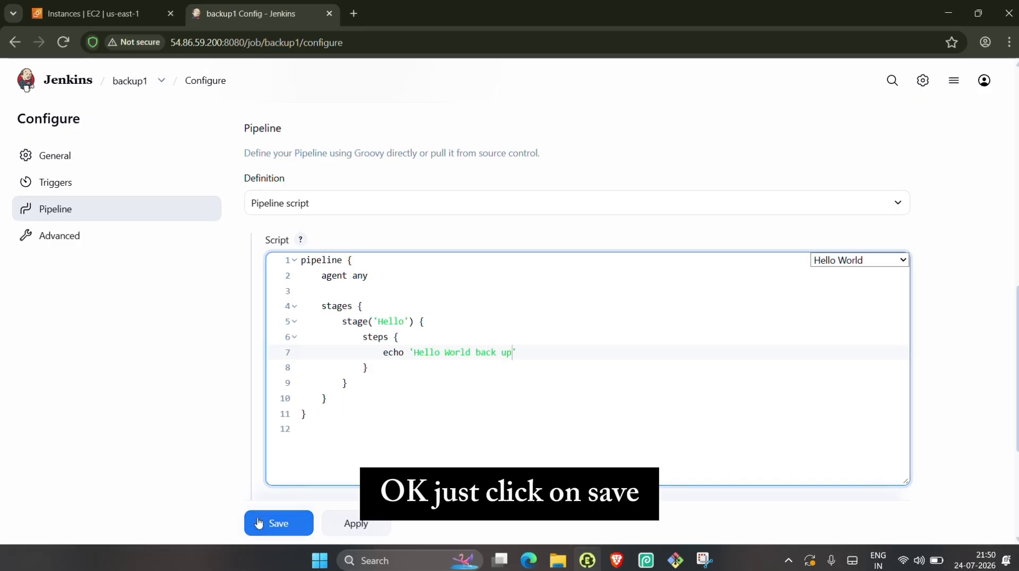
pyautogui.click(291, 517)
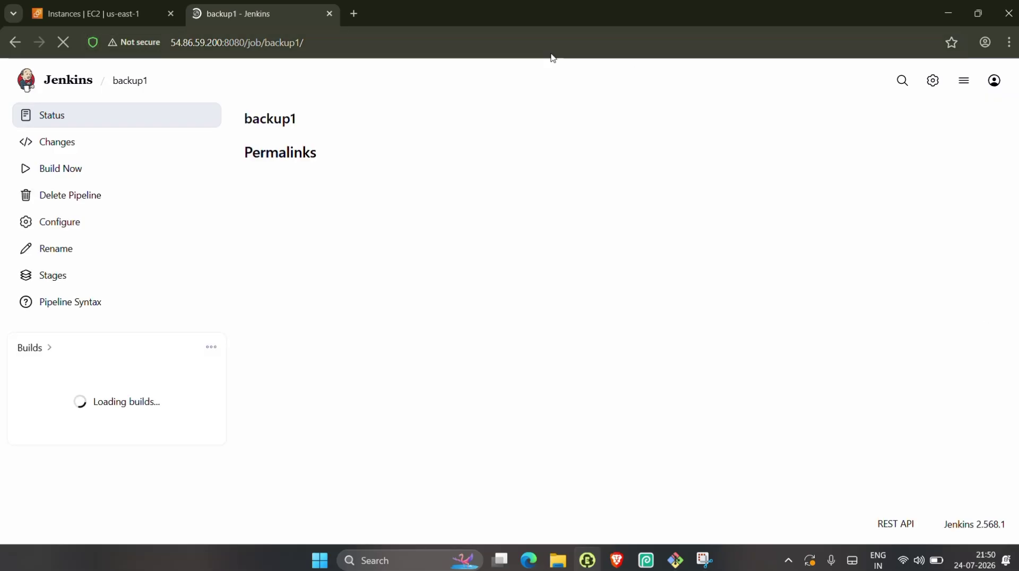
# - Build the backup1 pipeline and check the echoed text in the first build's console output
pyautogui.click(22, 177)
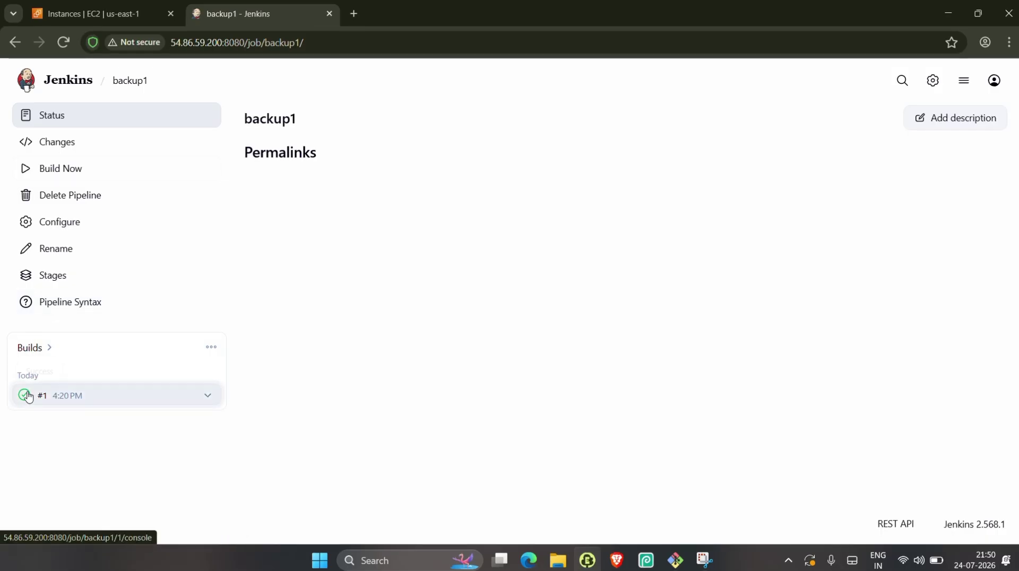
pyautogui.click(25, 395)
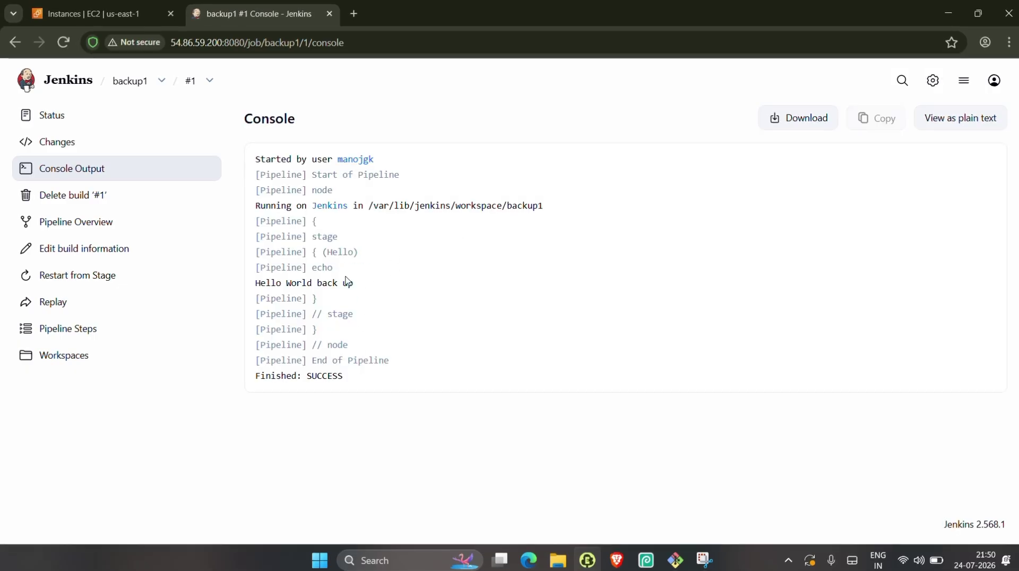
pyautogui.moveTo(354, 283)
pyautogui.mouseDown()
pyautogui.moveTo(210, 276)
pyautogui.moveTo(366, 292)
pyautogui.mouseUp()
pyautogui.click(271, 284)
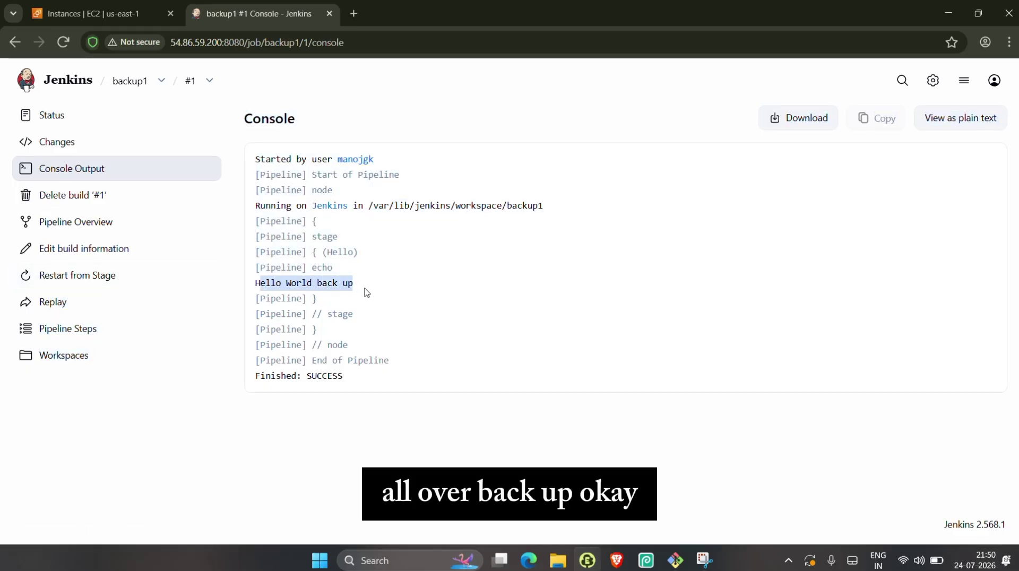
# - Review the ThinBackup schedule settings for full and differential backups in the Jenkins system configuration, leaving without changes
pyautogui.click(133, 89)
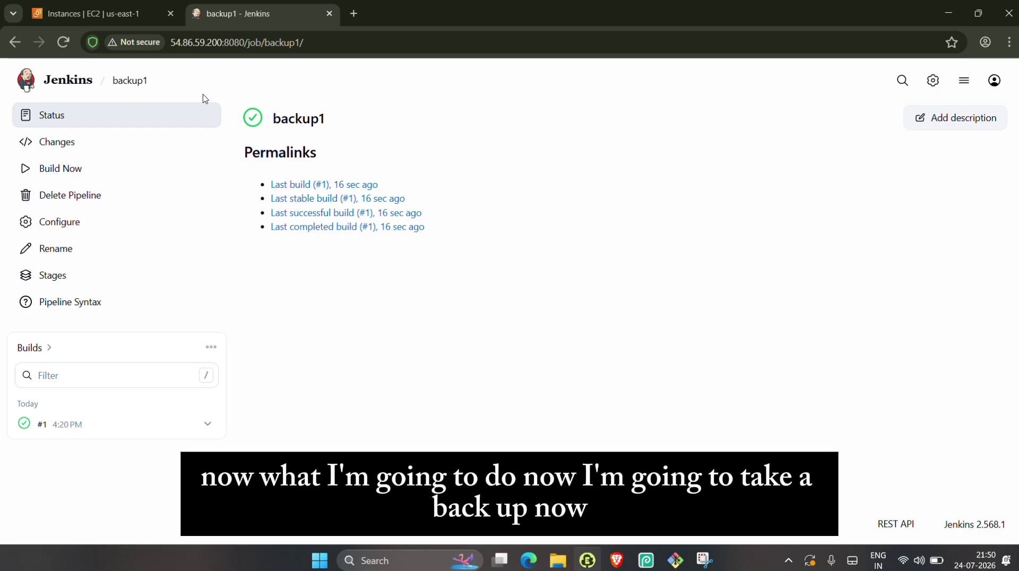
pyautogui.click(934, 84)
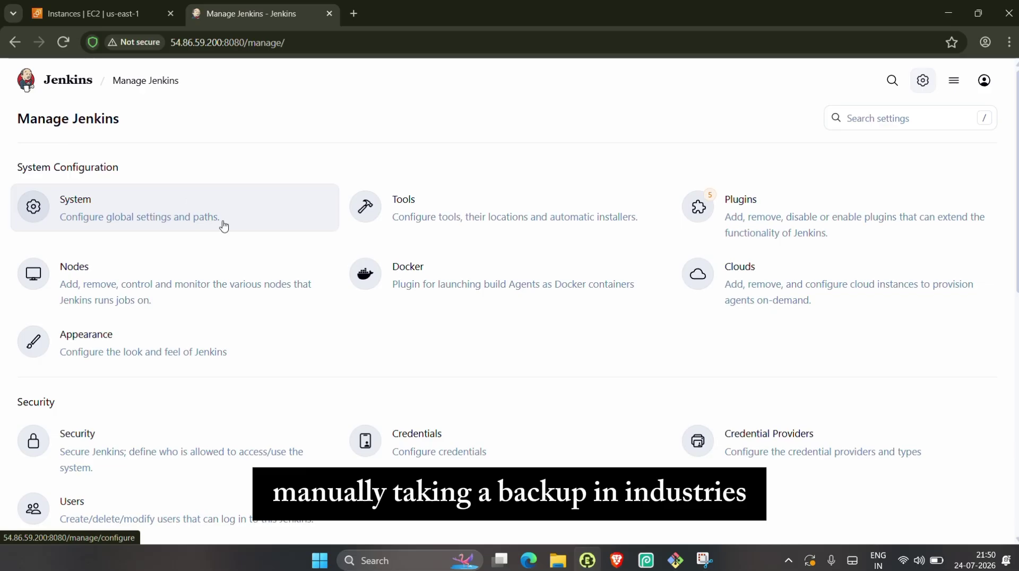
pyautogui.scroll(-8, 287, 223)
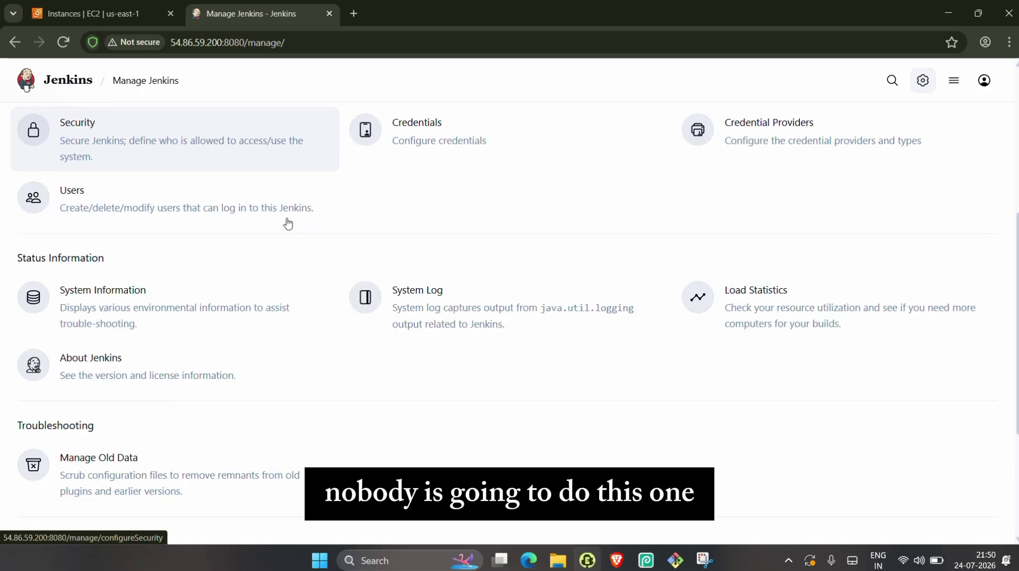
pyautogui.scroll(8, 287, 228)
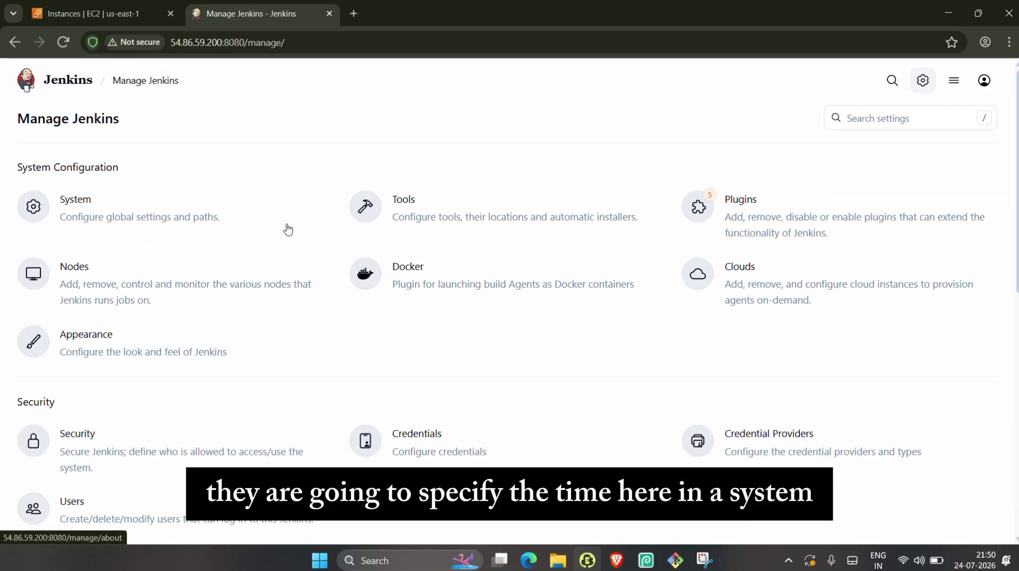
pyautogui.click(145, 207)
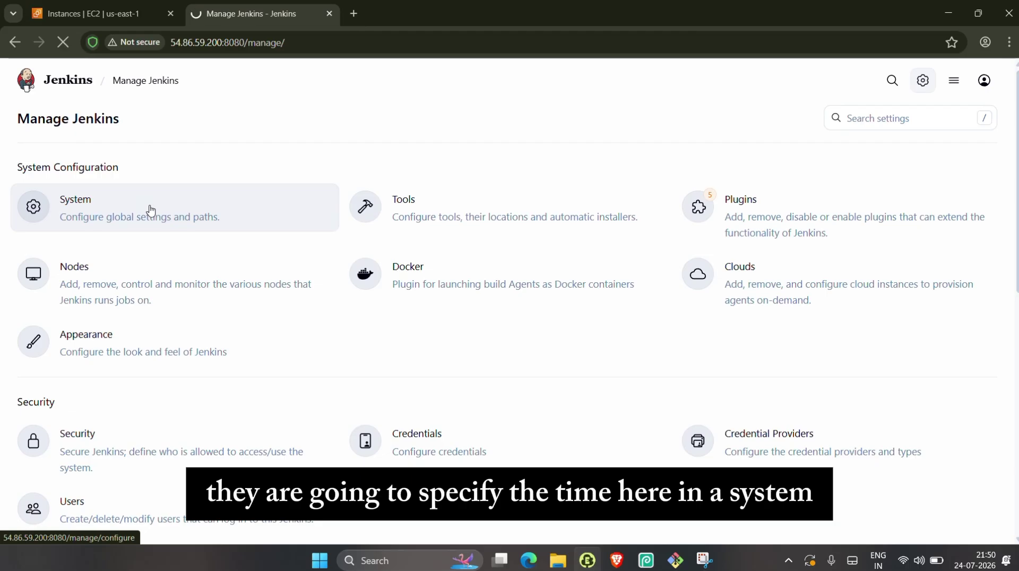
pyautogui.scroll(-20, 228, 244)
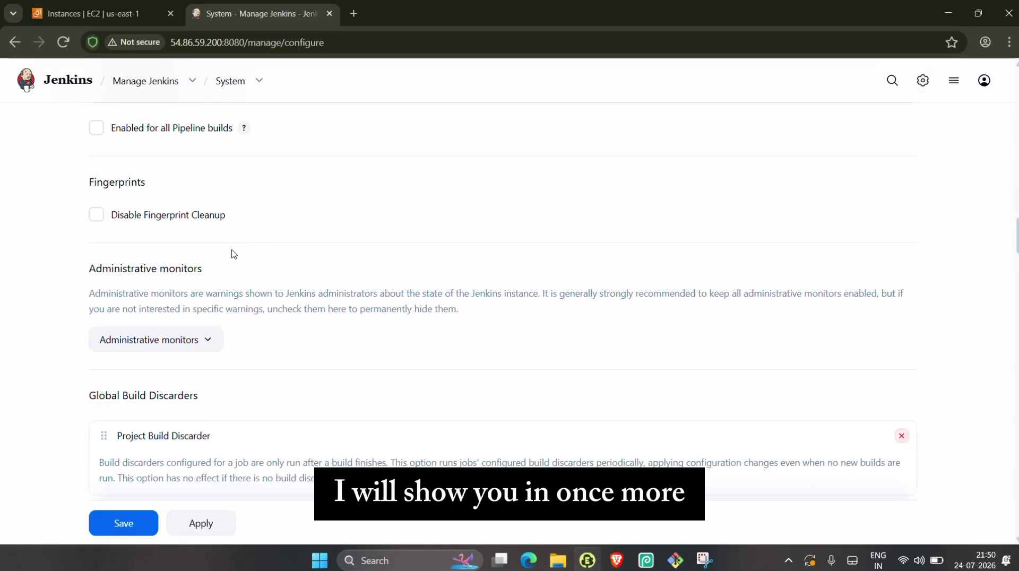
pyautogui.scroll(-5, 252, 252)
pyautogui.scroll(10, 253, 253)
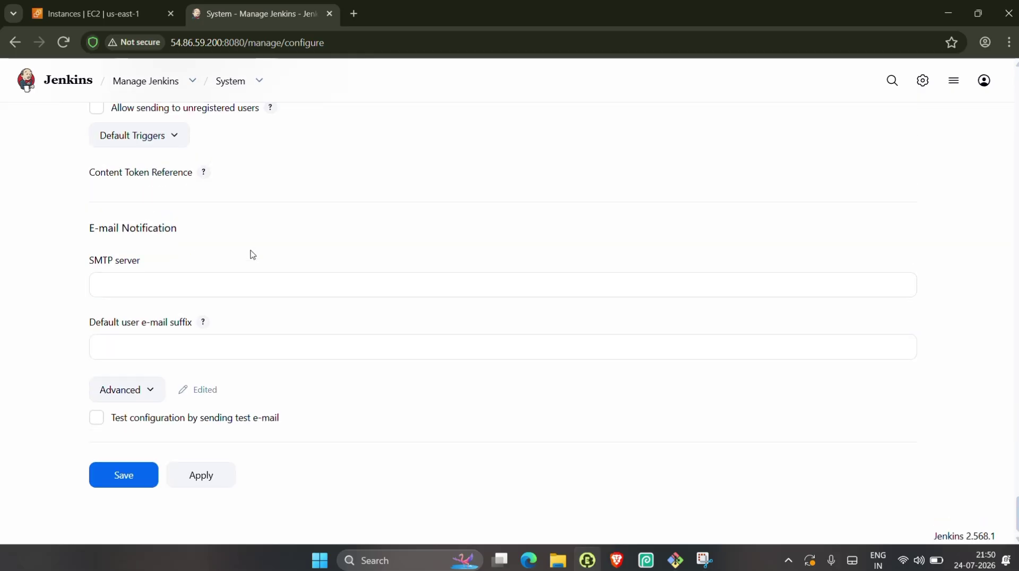
pyautogui.scroll(8, 252, 253)
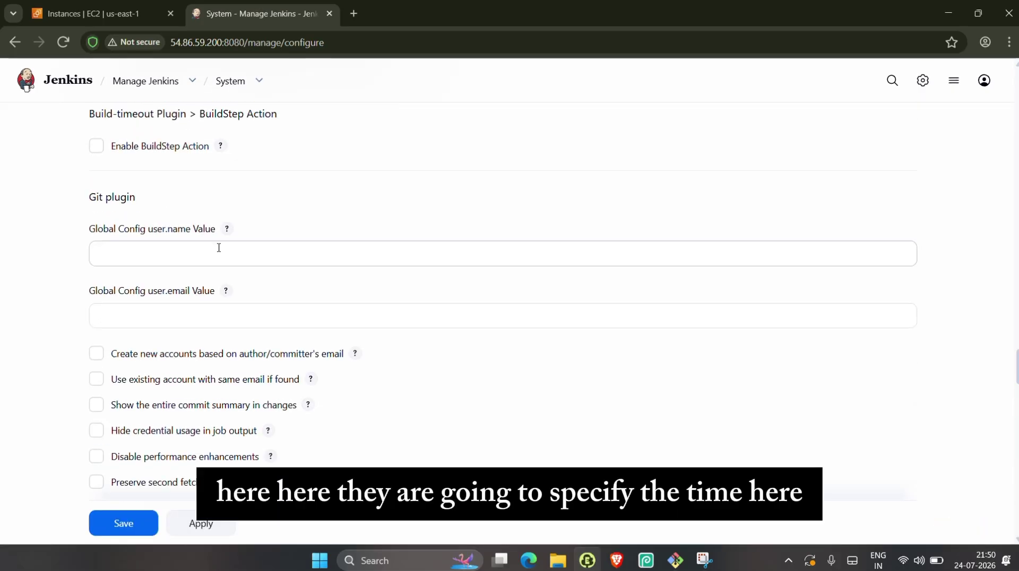
pyautogui.scroll(2, 217, 247)
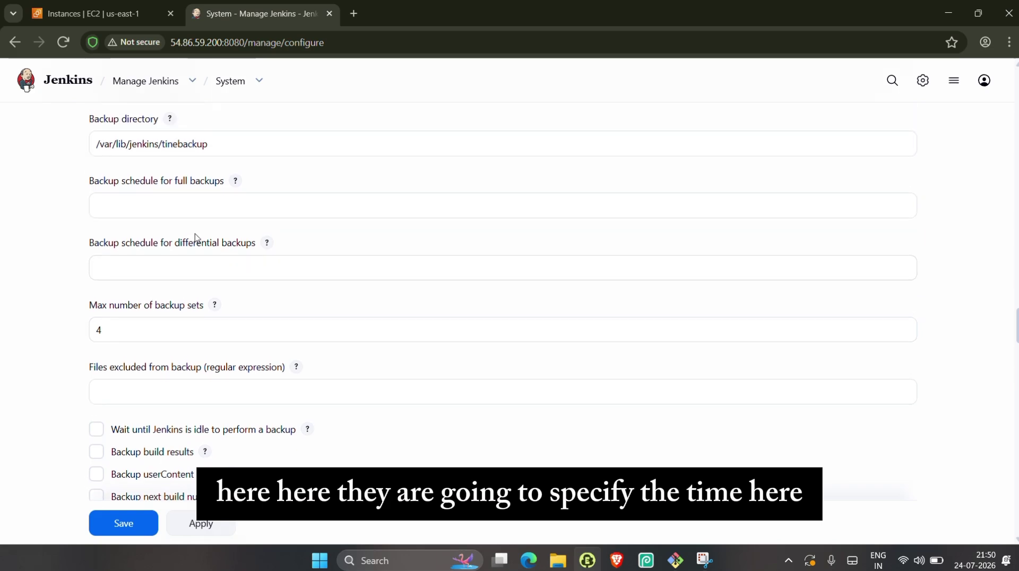
pyautogui.click(153, 216)
pyautogui.click(143, 274)
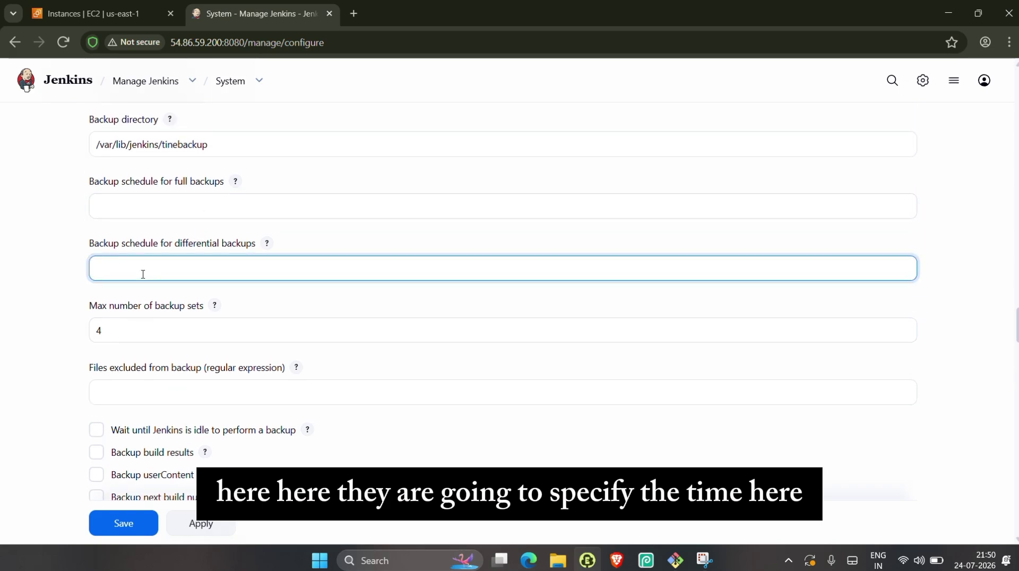
pyautogui.click(2, 48)
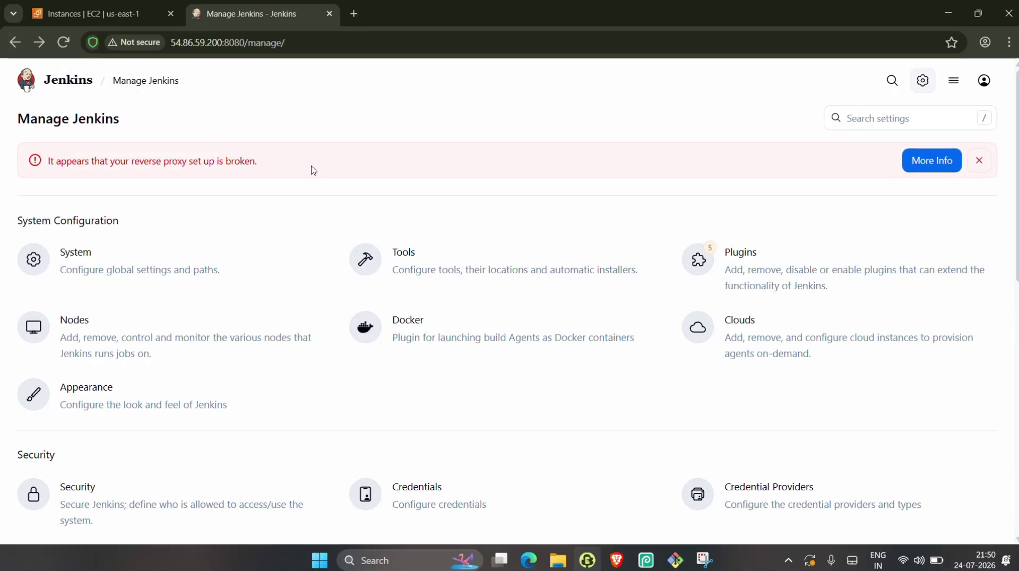
# - Start an immediate manual backup with ThinBackup from the Manage Jenkins tools
pyautogui.scroll(-10, 315, 200)
pyautogui.scroll(10, 317, 208)
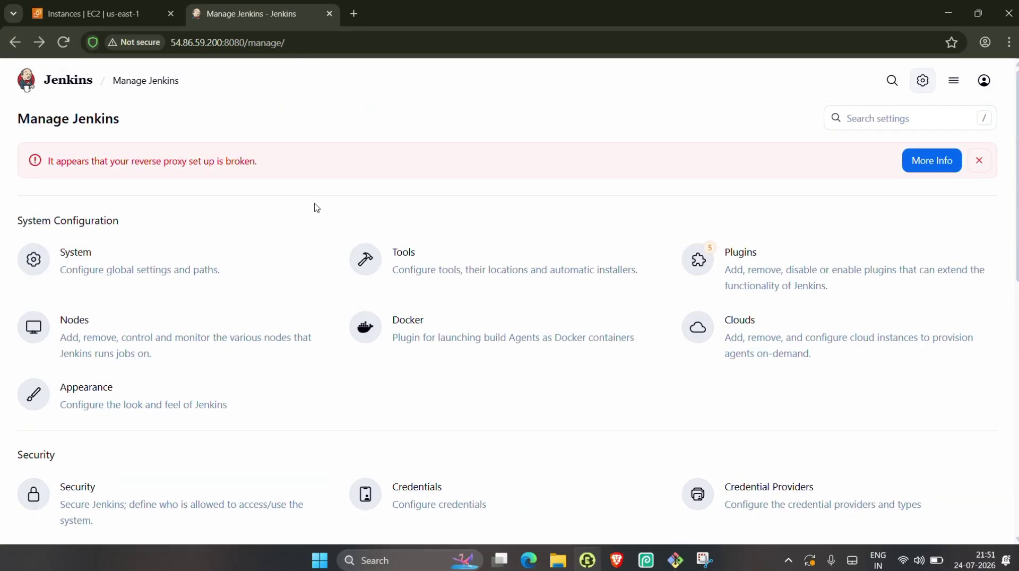
pyautogui.scroll(-1, 317, 208)
pyautogui.scroll(-12, 317, 207)
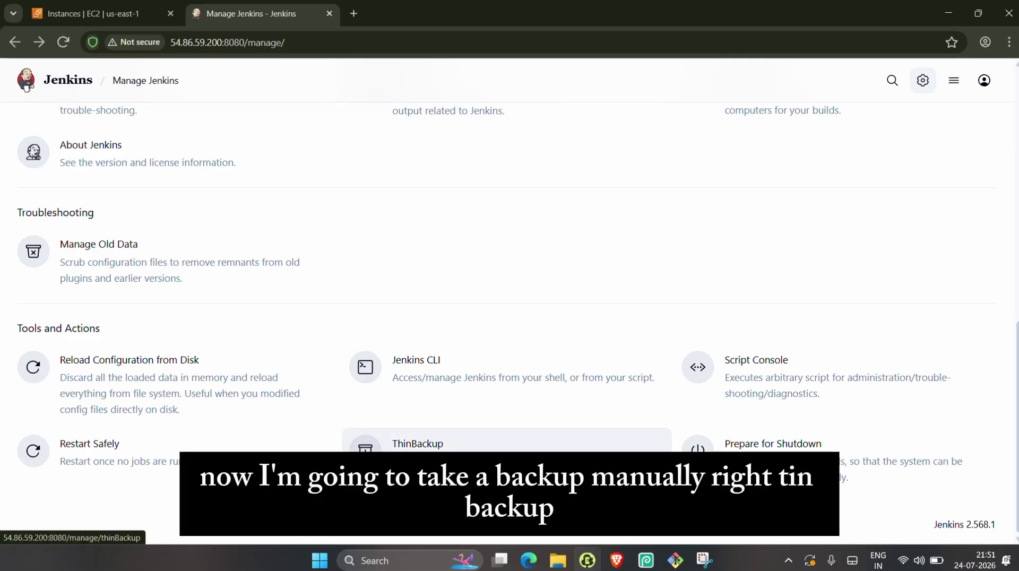
pyautogui.click(425, 460)
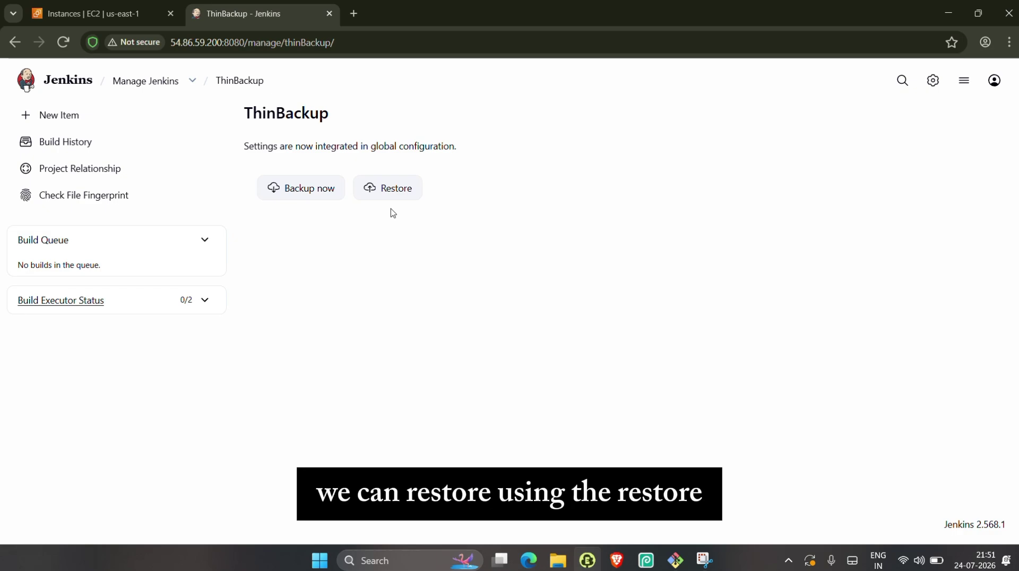
pyautogui.click(311, 197)
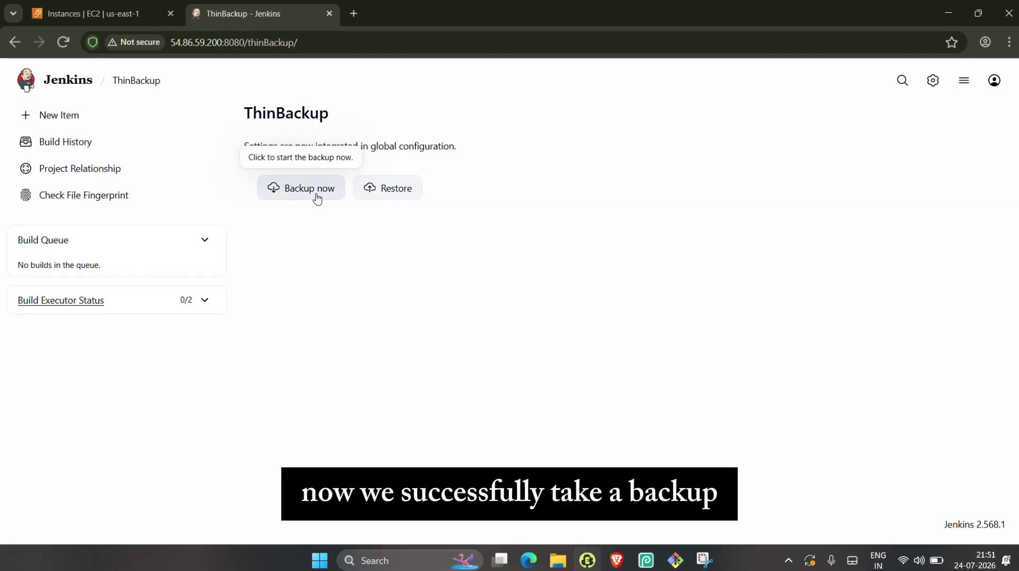
# - Switch to the terminal and list the contents of the tinebackup directory with ls to check the stored backup, returning to Jenkins when done
pyautogui.hotkey('alt', 'Tab')
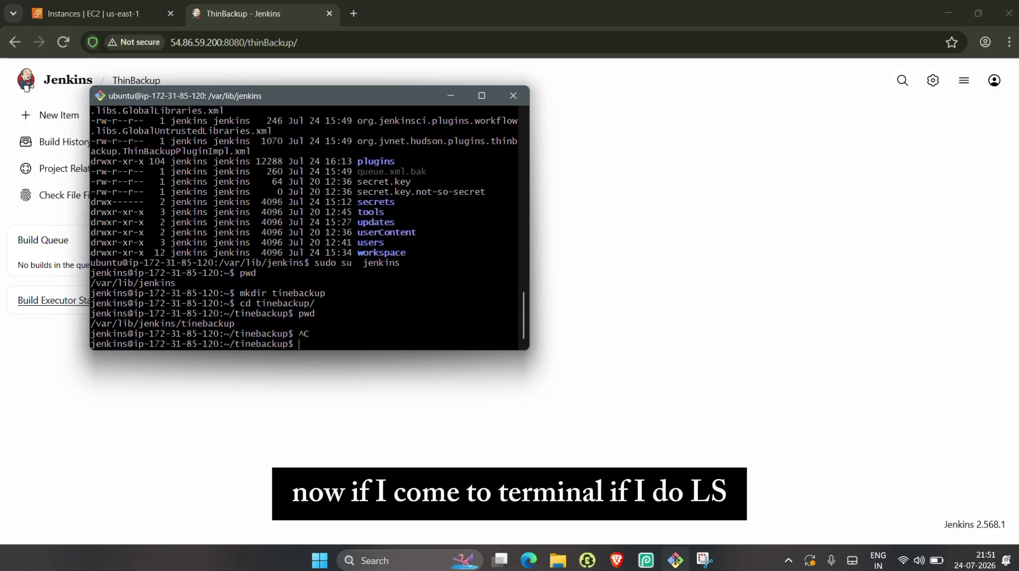
pyautogui.write('ls')
pyautogui.press('Return')
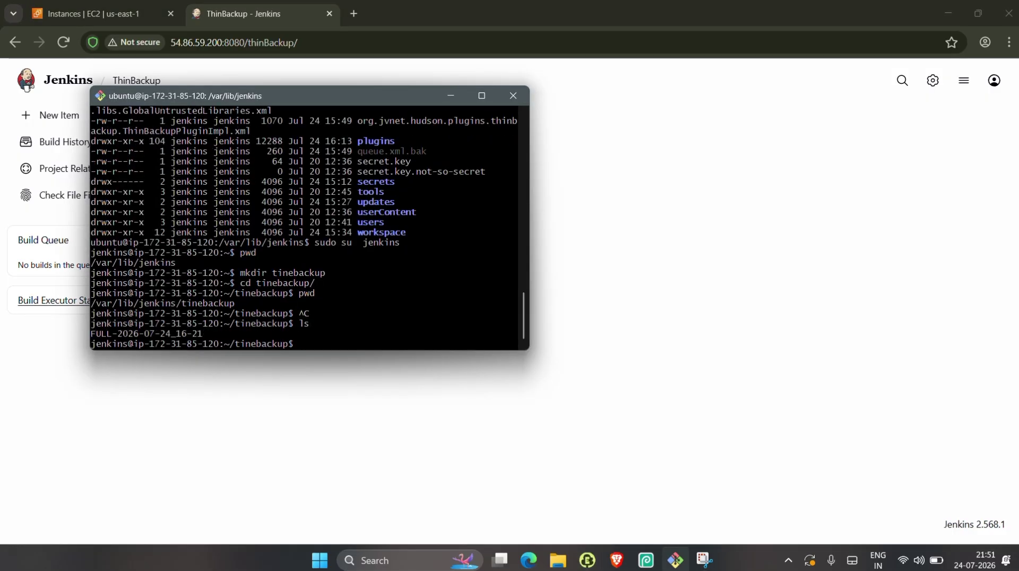
pyautogui.moveTo(200, 334); pyautogui.dragTo(139, 342)
pyautogui.click(201, 335)
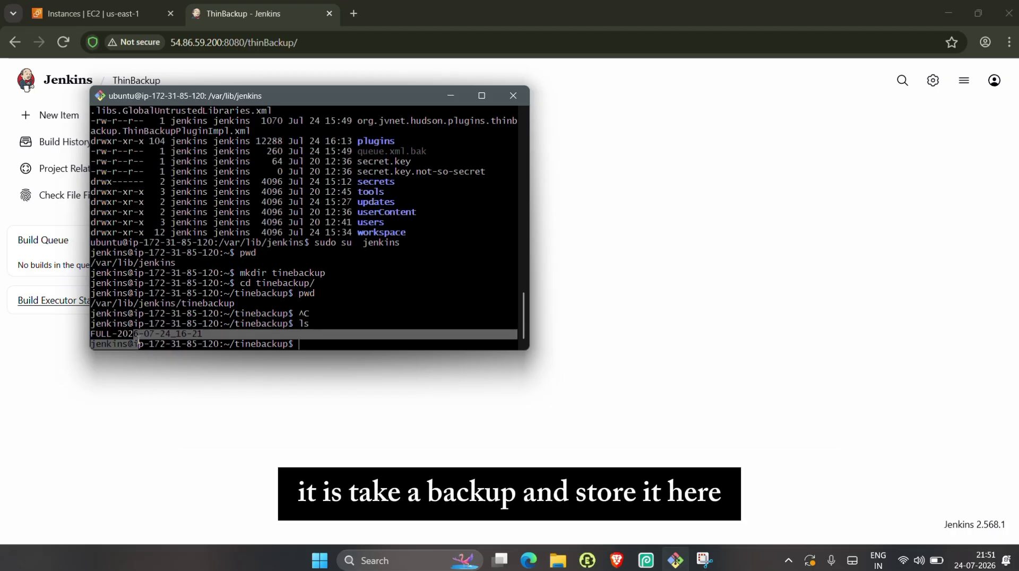
pyautogui.moveTo(202, 338); pyautogui.dragTo(85, 313)
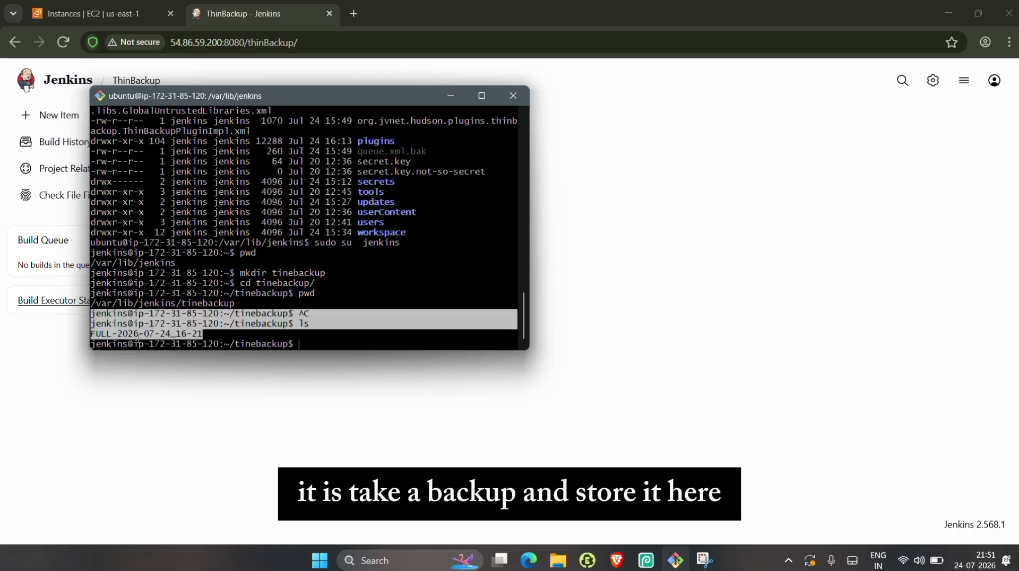
pyautogui.click(147, 341)
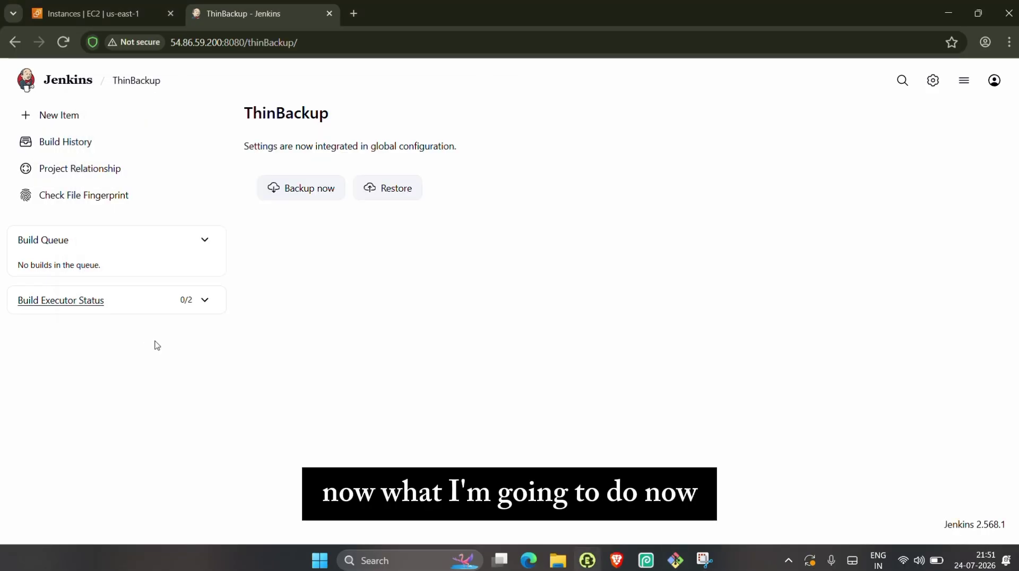
# - Delete the backup1 pipeline from Jenkins and reload the dashboard
pyautogui.click(66, 84)
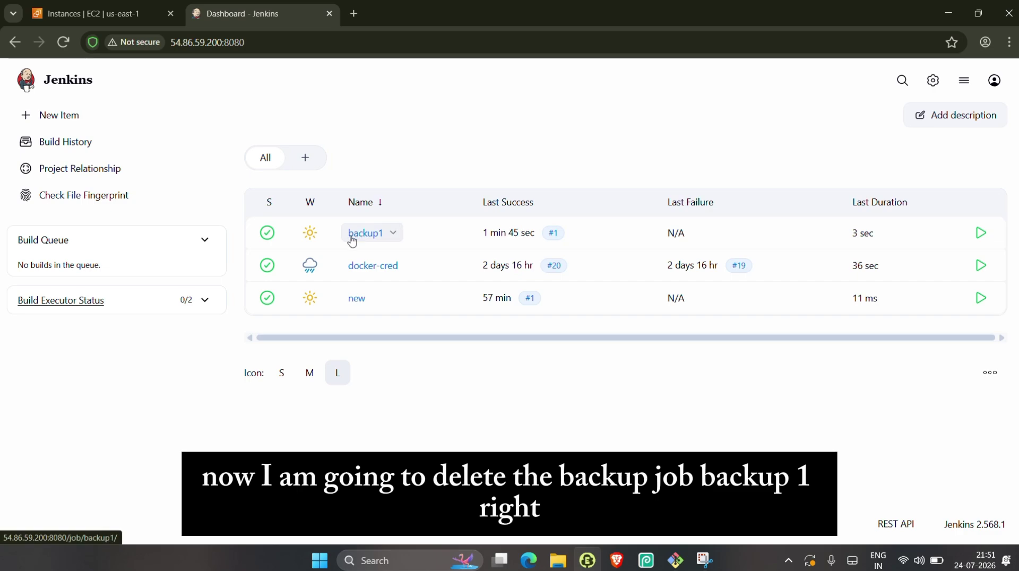
pyautogui.click(368, 237)
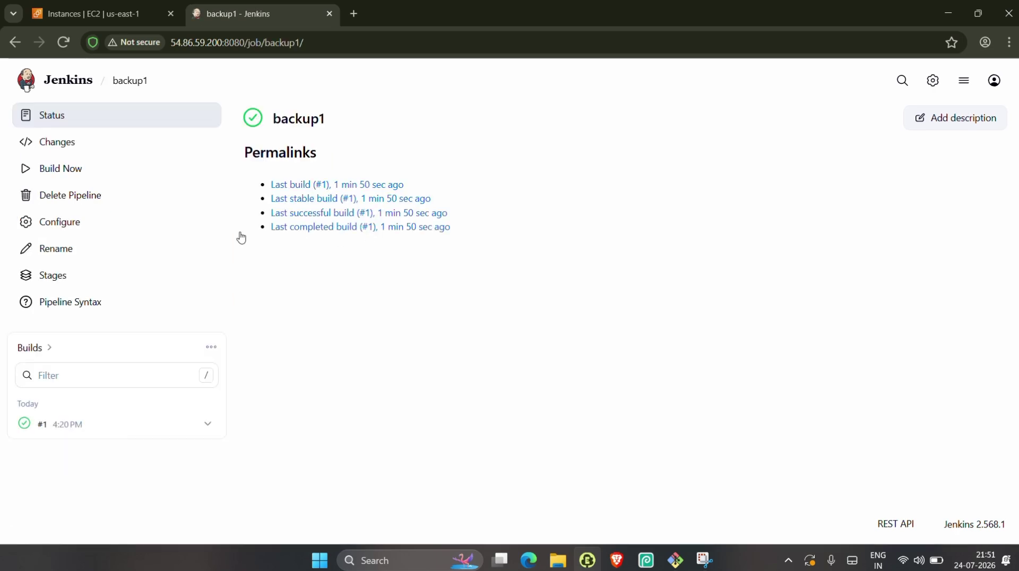
pyautogui.click(88, 200)
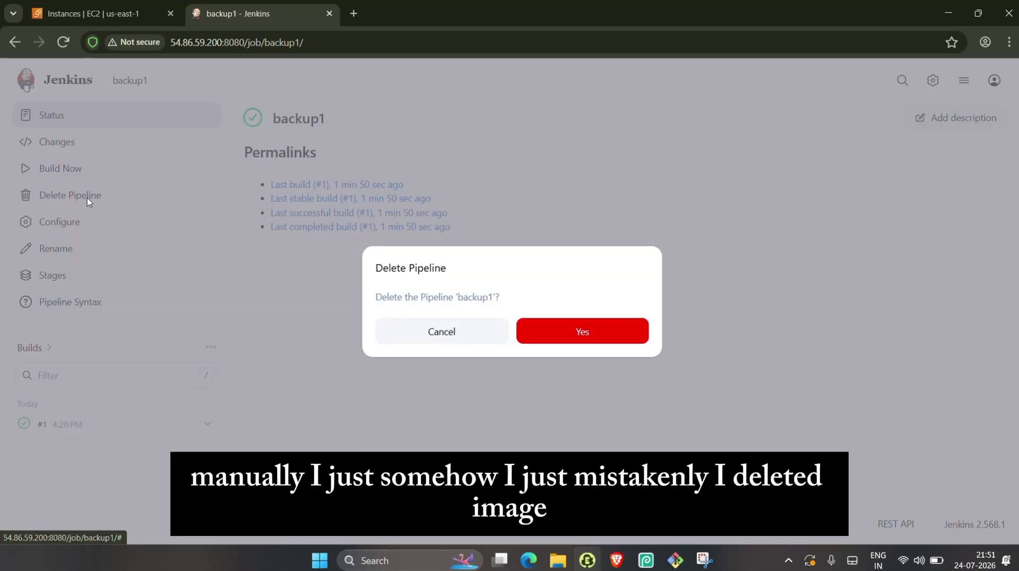
pyautogui.click(559, 334)
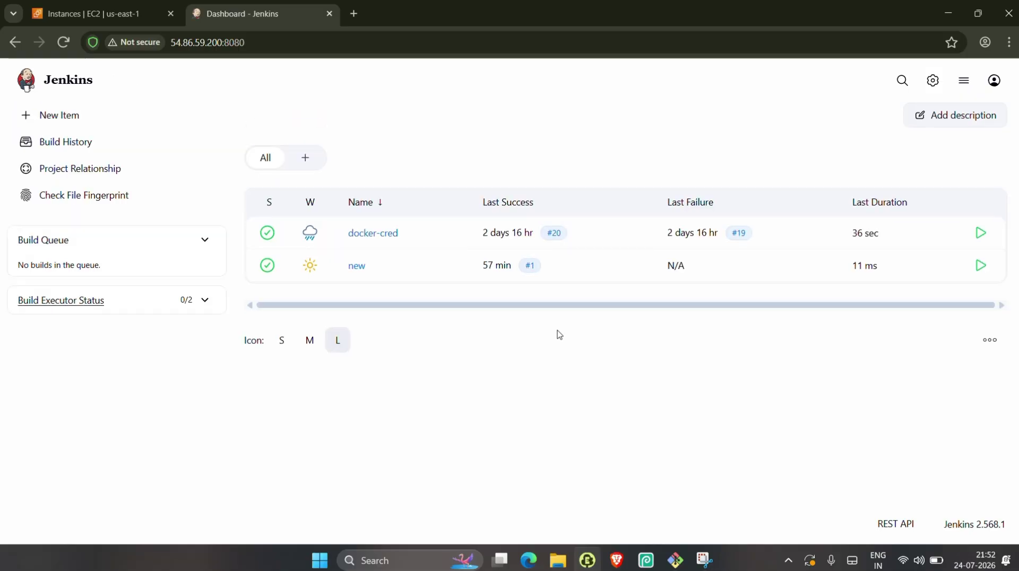
pyautogui.press('F5')
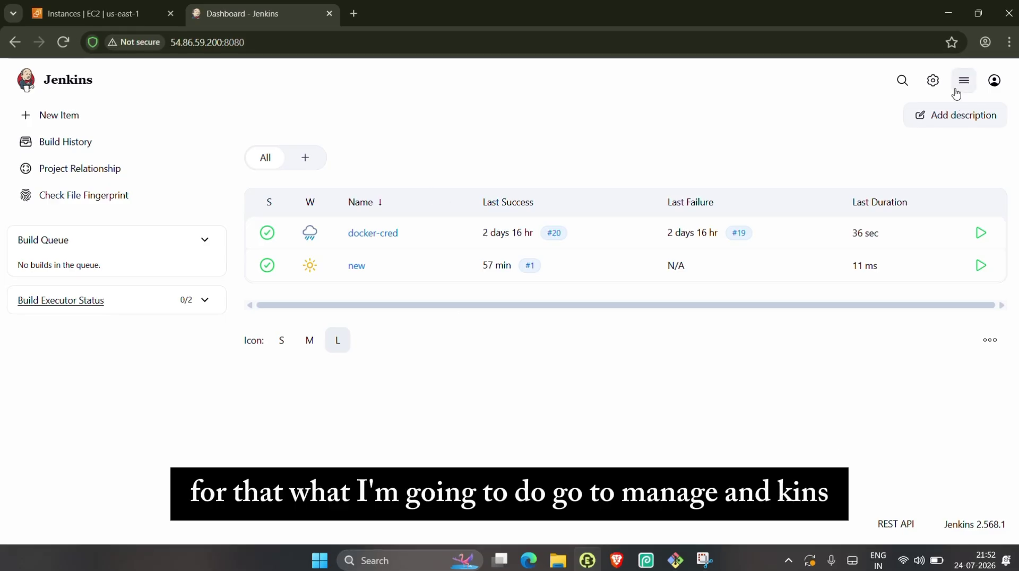
pyautogui.click(933, 83)
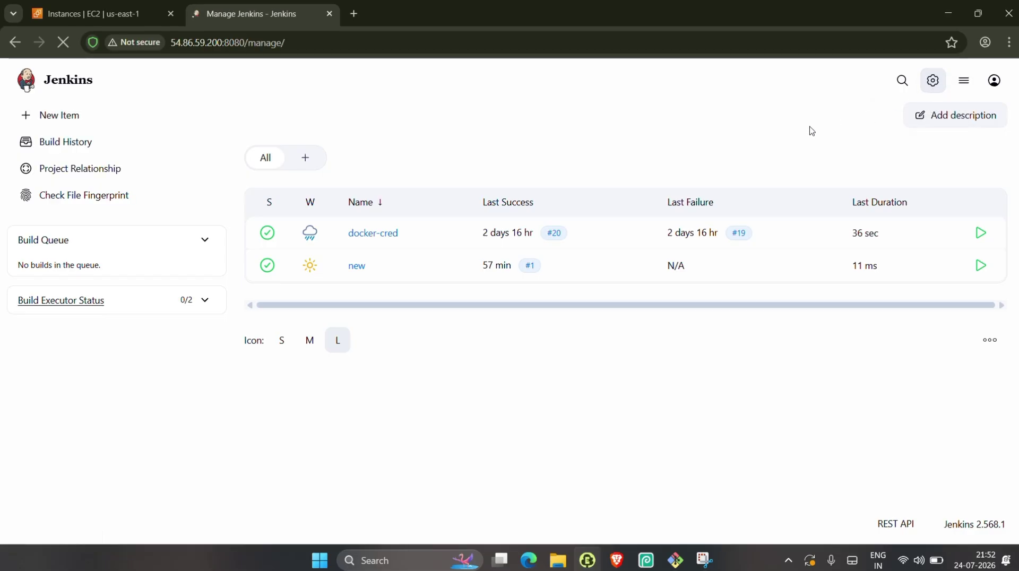
pyautogui.scroll(-10, 598, 236)
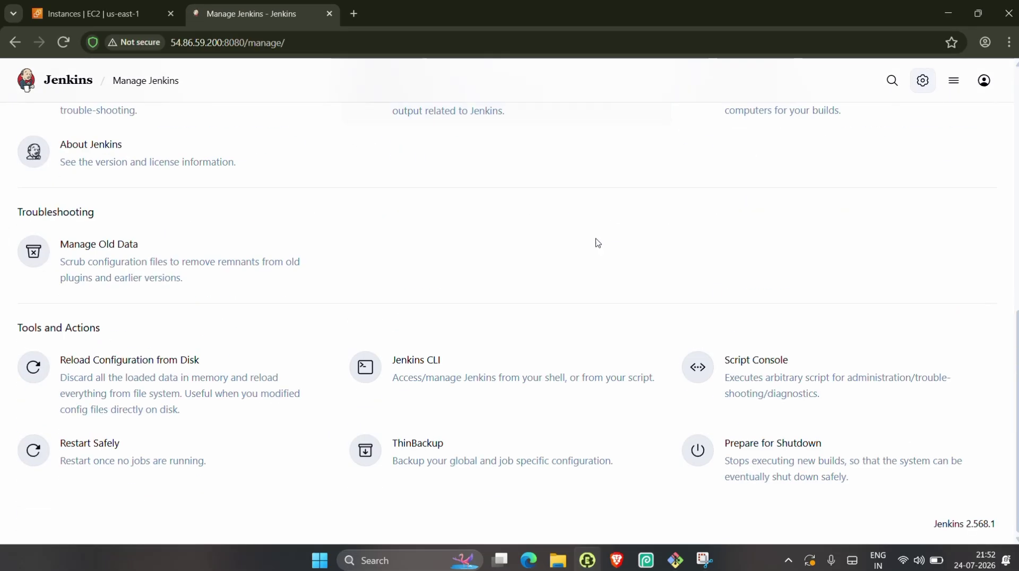
pyautogui.click(421, 450)
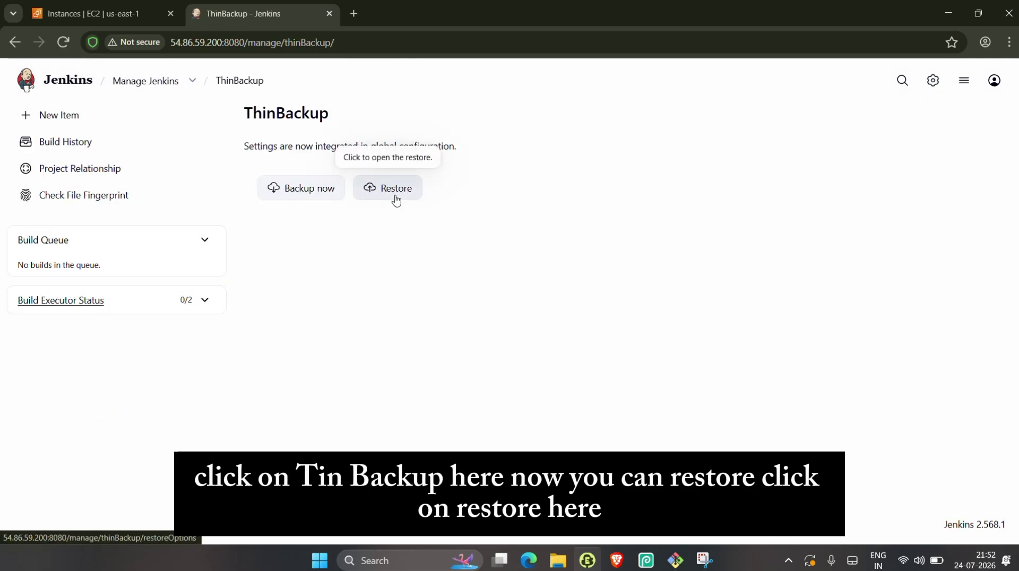
pyautogui.click(396, 200)
pyautogui.click(383, 218)
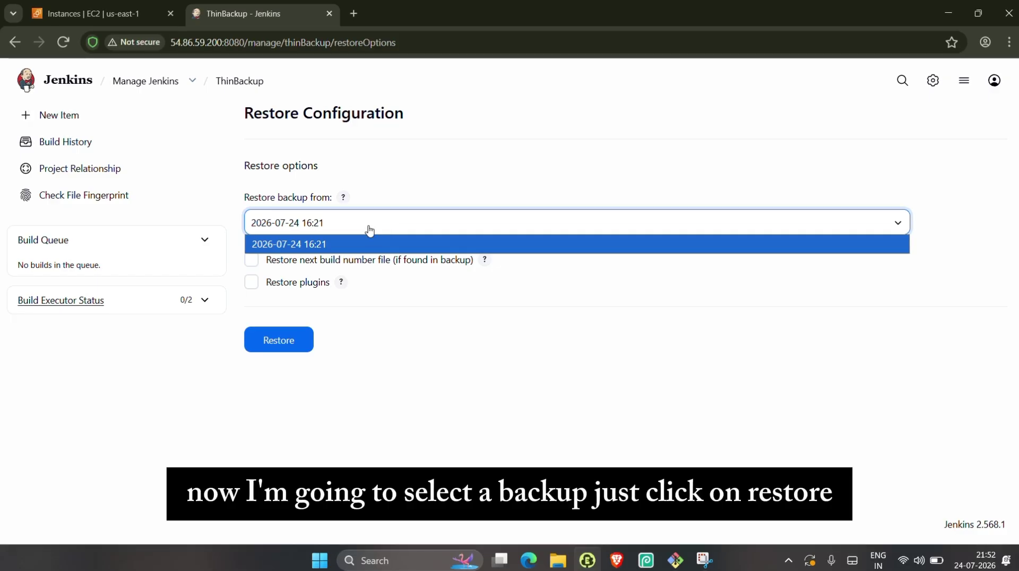
pyautogui.click(321, 245)
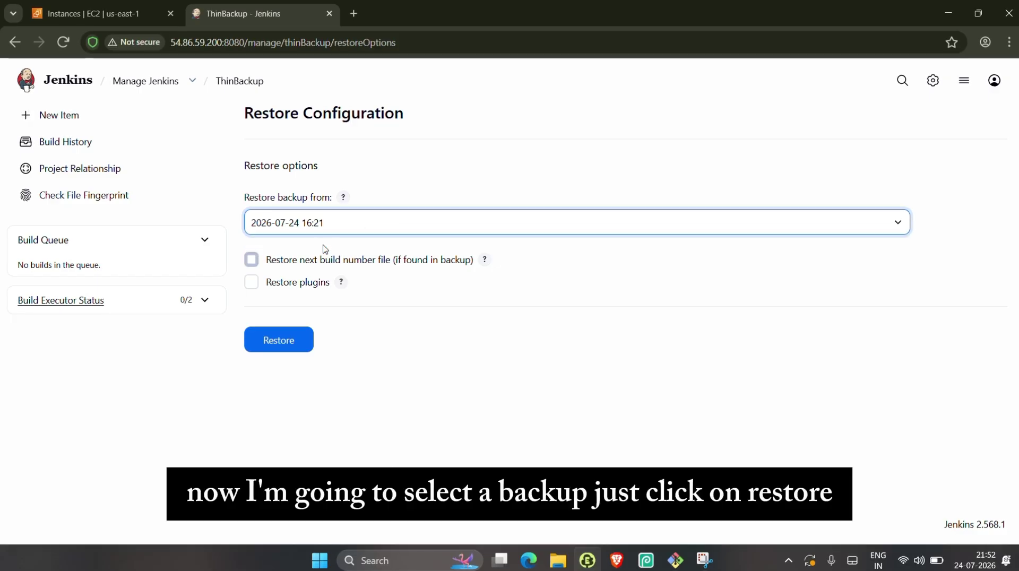
pyautogui.click(285, 345)
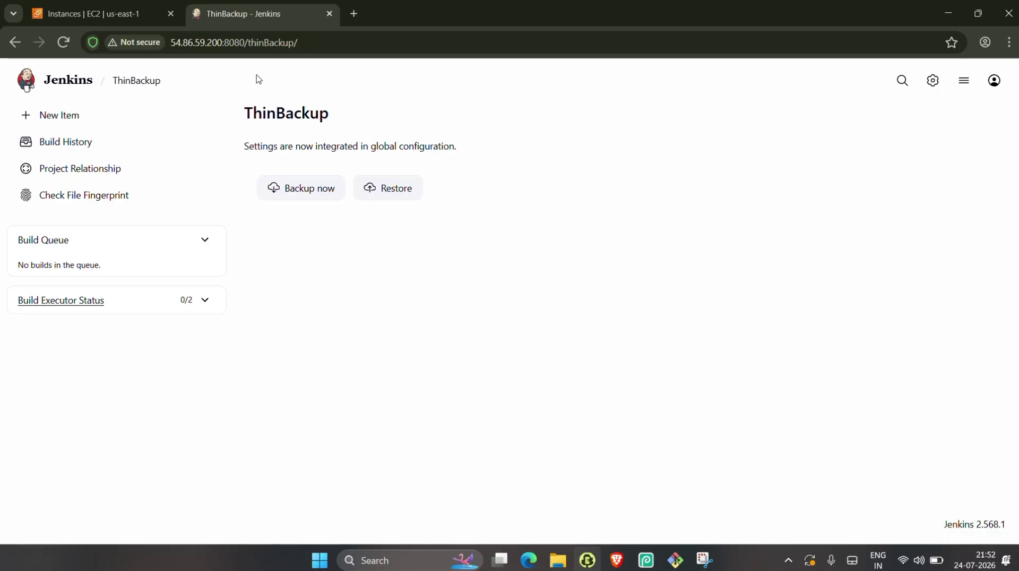
# - Return to the Jenkins dashboard, reload it, and safely restart the server without a custom banner message
pyautogui.click(62, 89)
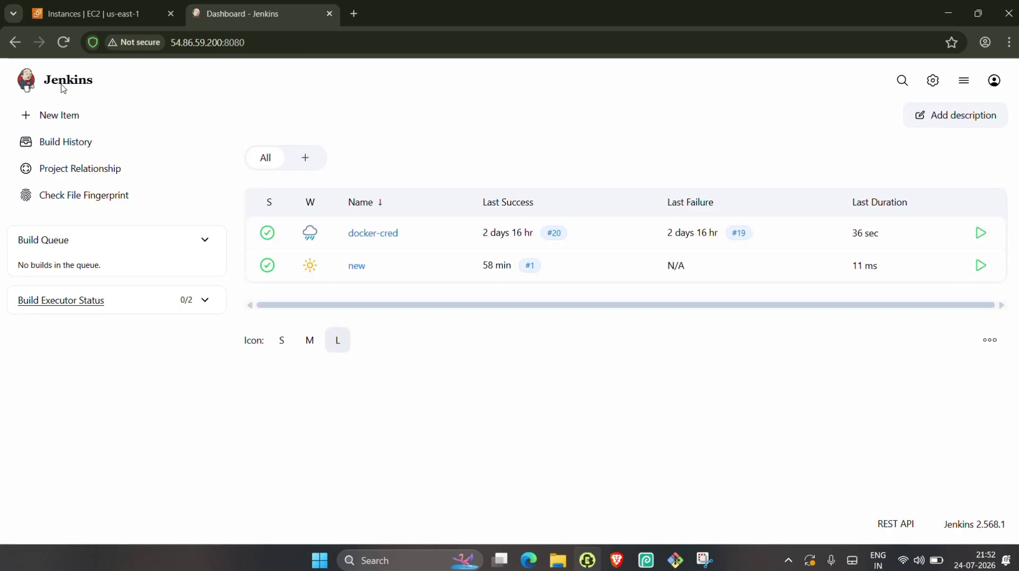
pyautogui.click(60, 44)
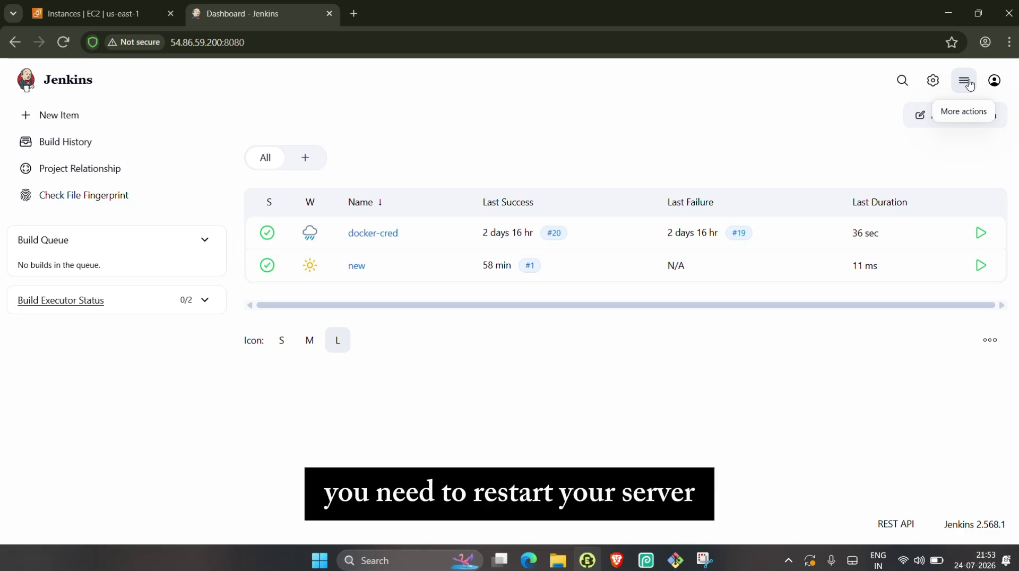
pyautogui.click(968, 83)
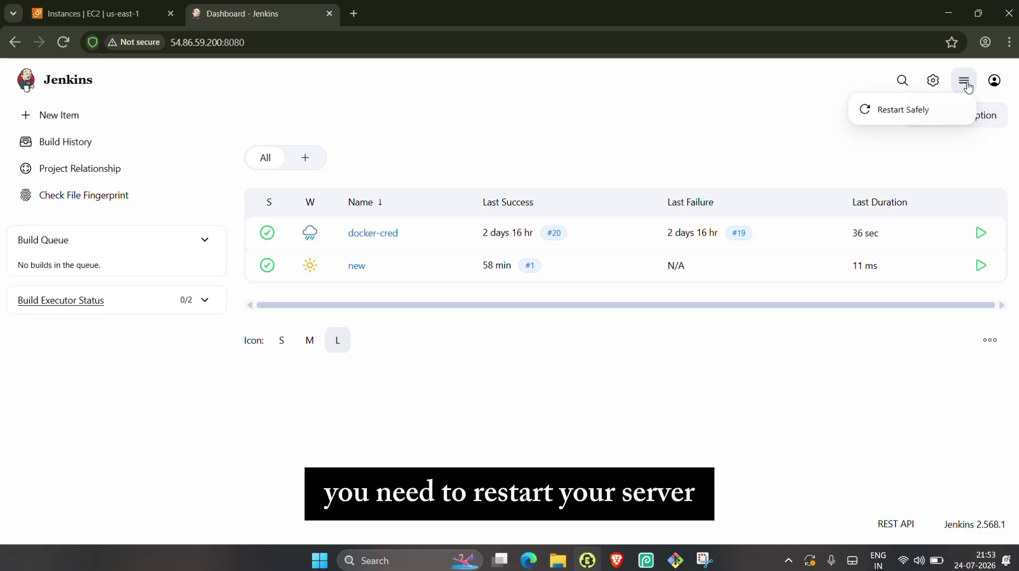
pyautogui.click(910, 112)
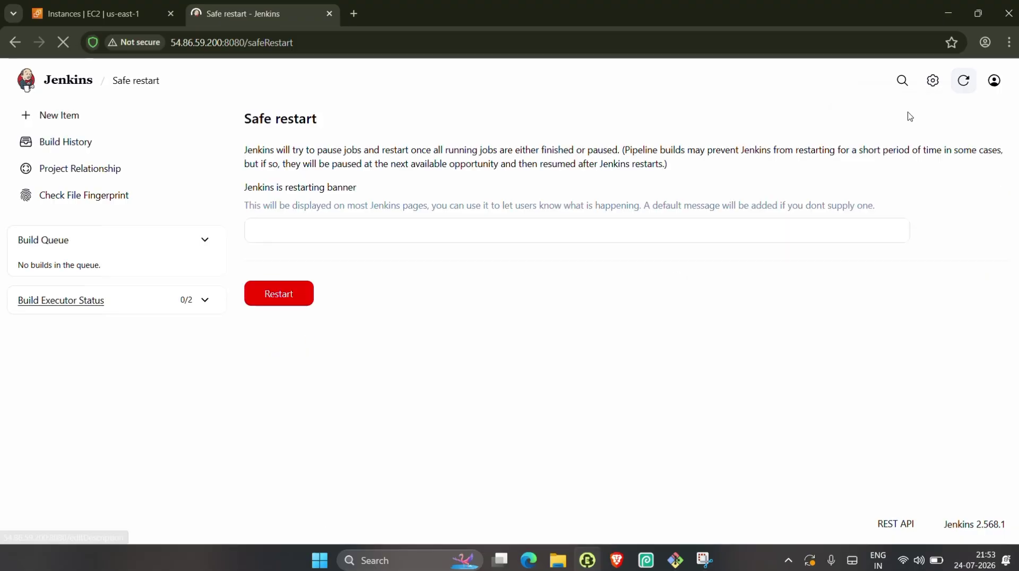
pyautogui.click(279, 292)
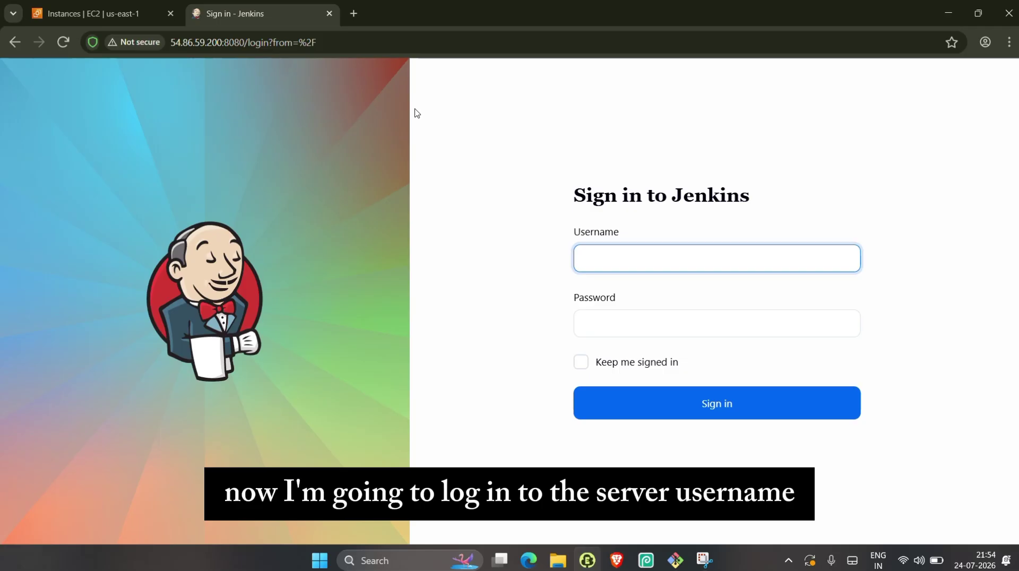
# - Sign in to Jenkins with the account username and password, and dismiss the browser's password warning
pyautogui.write('manoj')
pyautogui.click(637, 326)
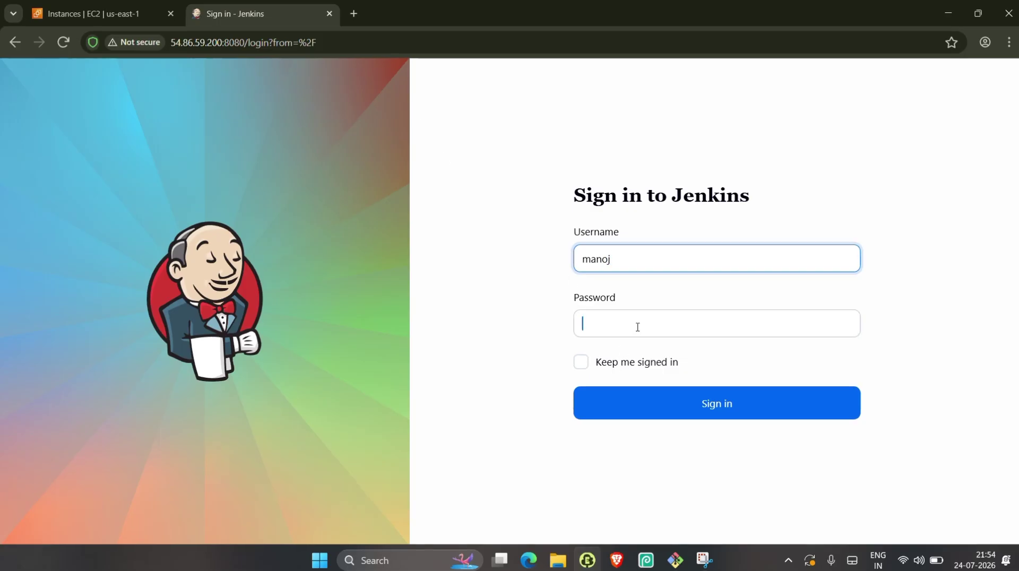
pyautogui.write('•••••')
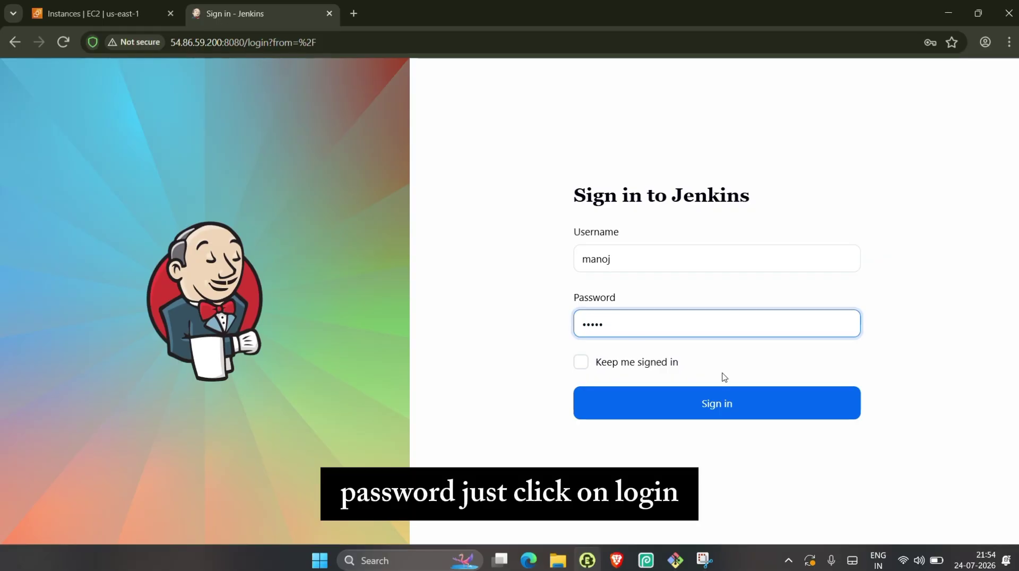
pyautogui.click(716, 404)
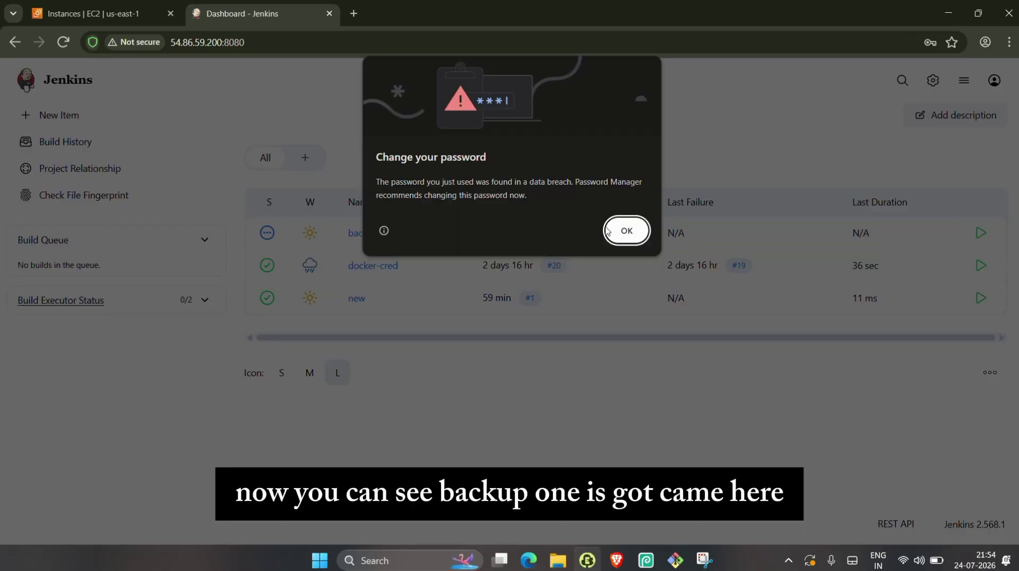
pyautogui.click(619, 233)
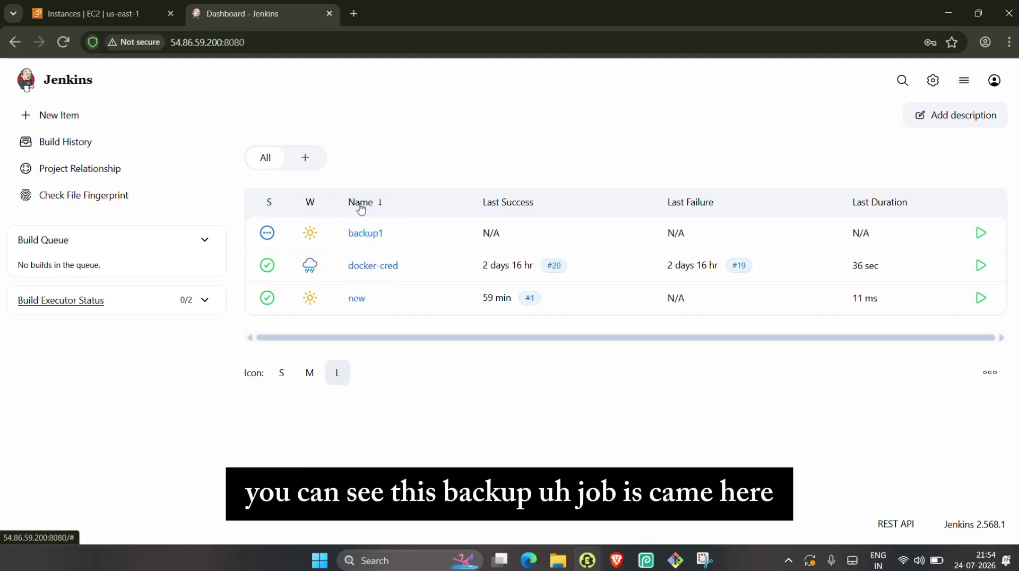
# - Run a build of the restored backup1 pipeline and examine the echoed message in the console output of build #1
pyautogui.click(361, 234)
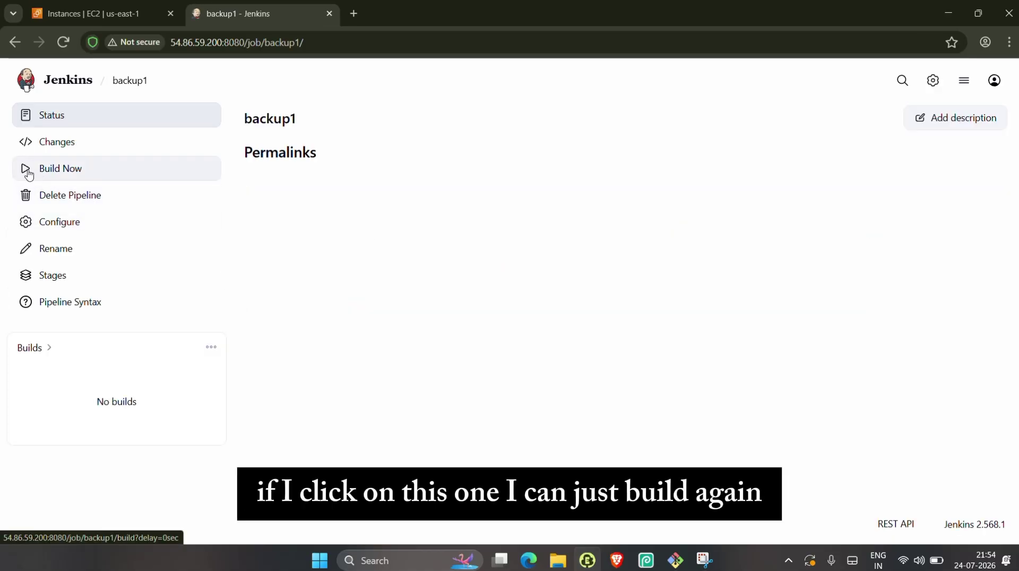
pyautogui.click(29, 175)
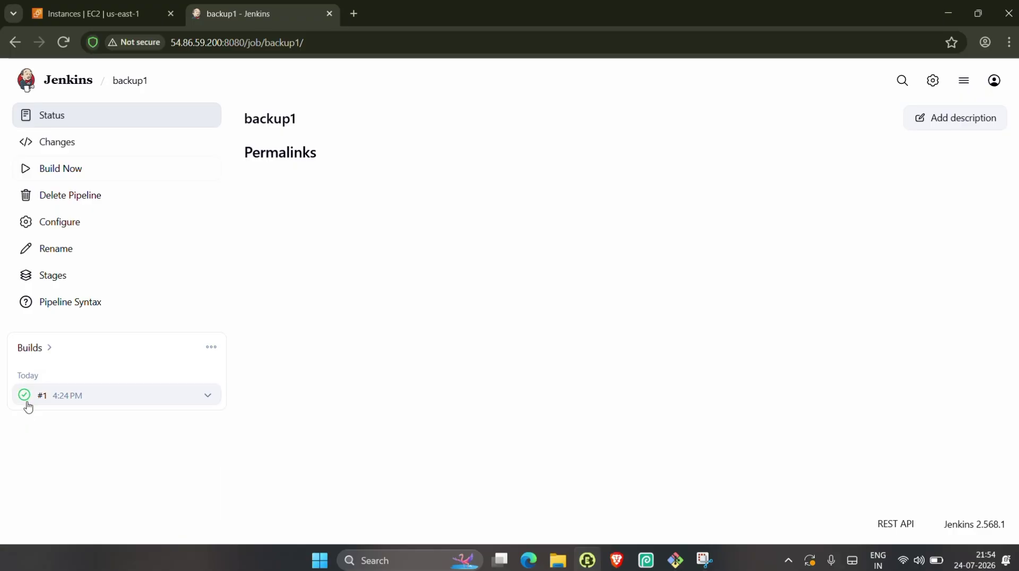
pyautogui.click(27, 402)
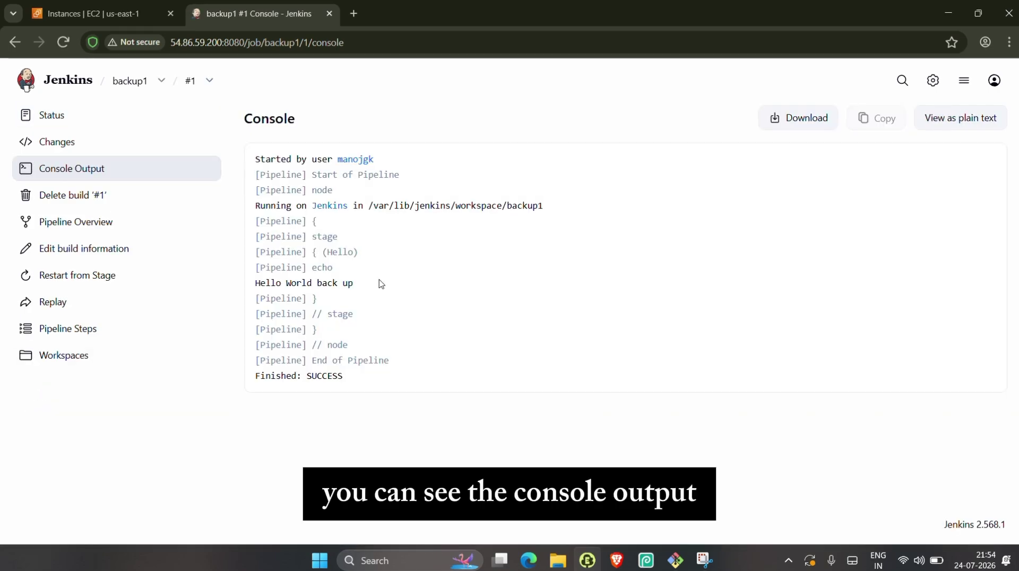
pyautogui.moveTo(380, 282); pyautogui.dragTo(227, 289)
pyautogui.click(373, 282)
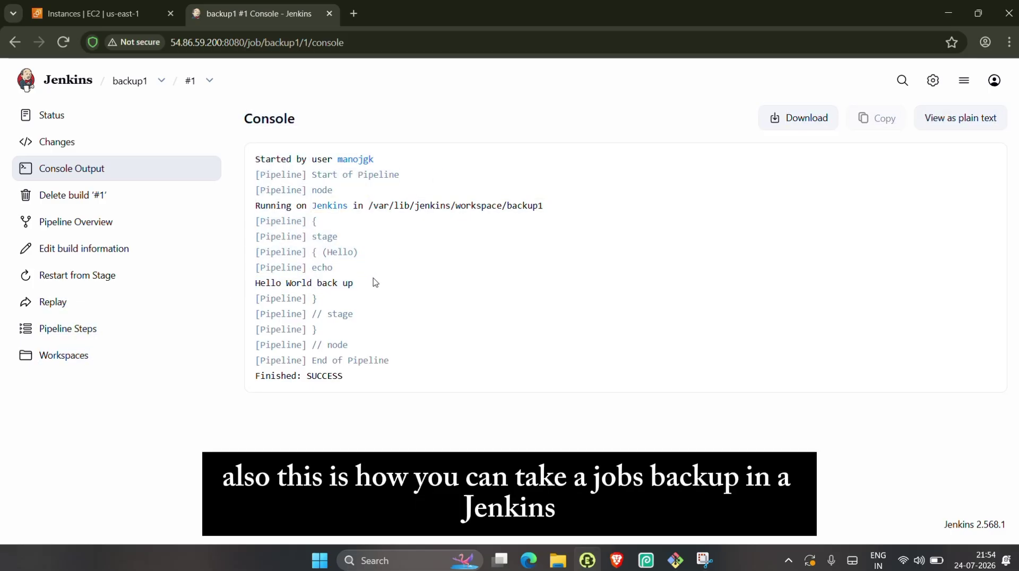